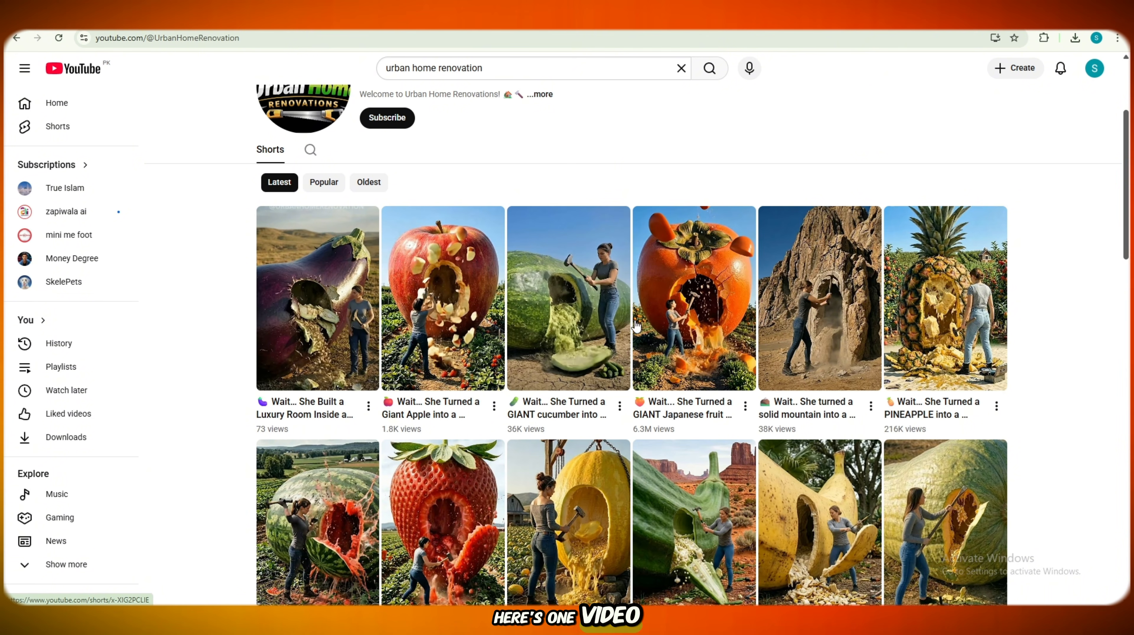
Step: Browse the Urban Home Renovation channel's latest Shorts and open the giant strawberry video
scroll(927, 416, "down", 4)
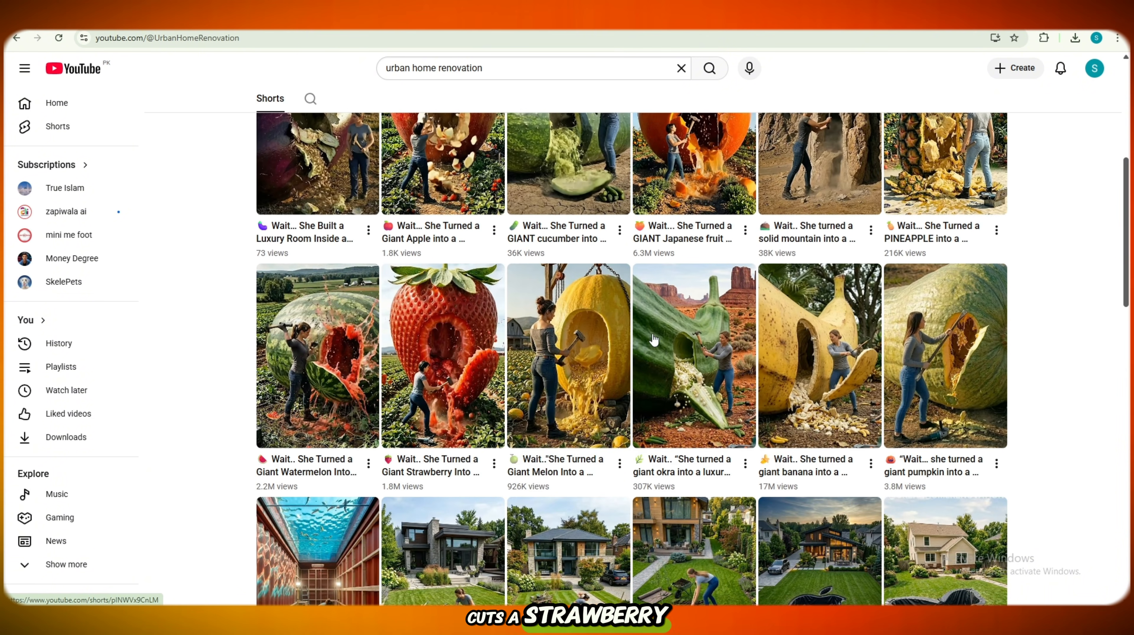
scroll(395, 339, "up", 3)
left_click(450, 512)
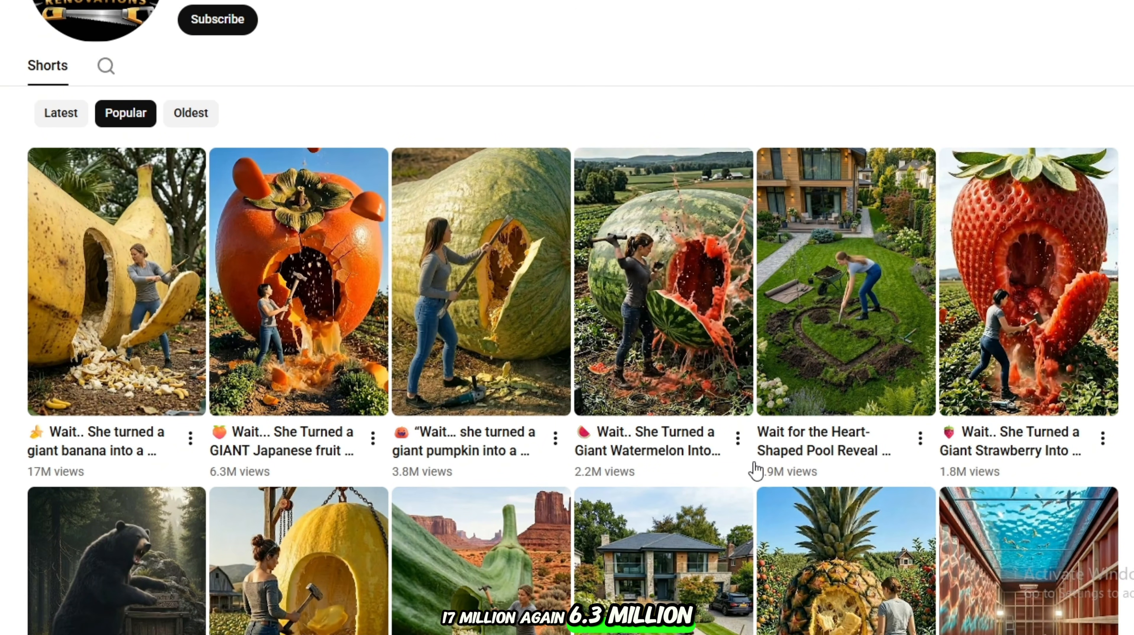
Step: Examine the titles, thumbnails and view counts of the channel's most popular Shorts
scroll(272, 475, "down", 5)
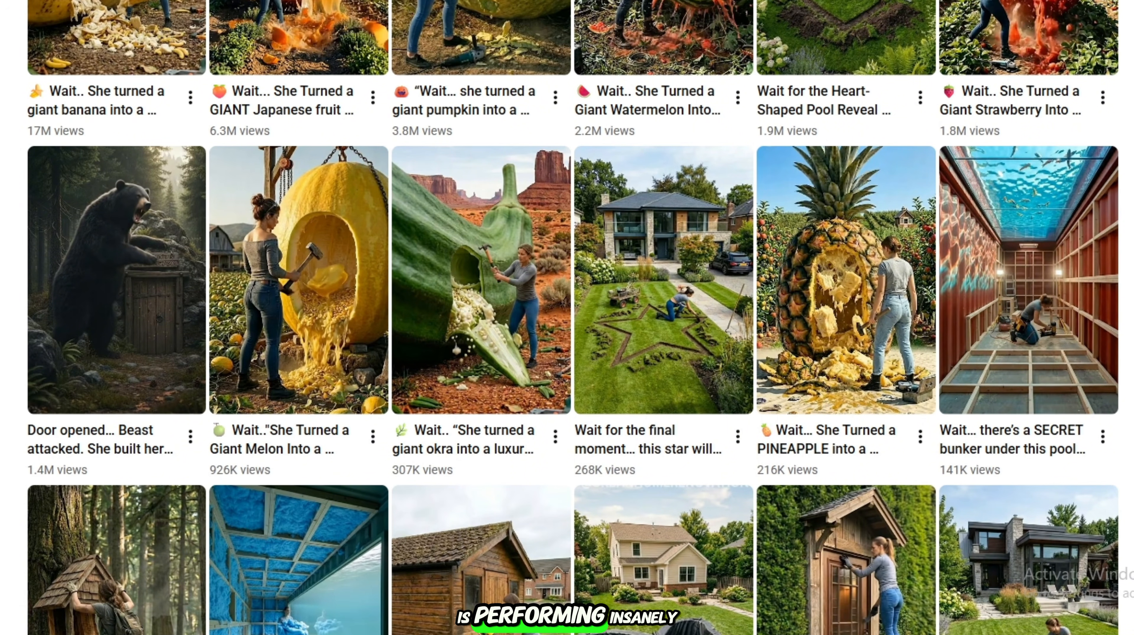
scroll(567, 318, "up", 2)
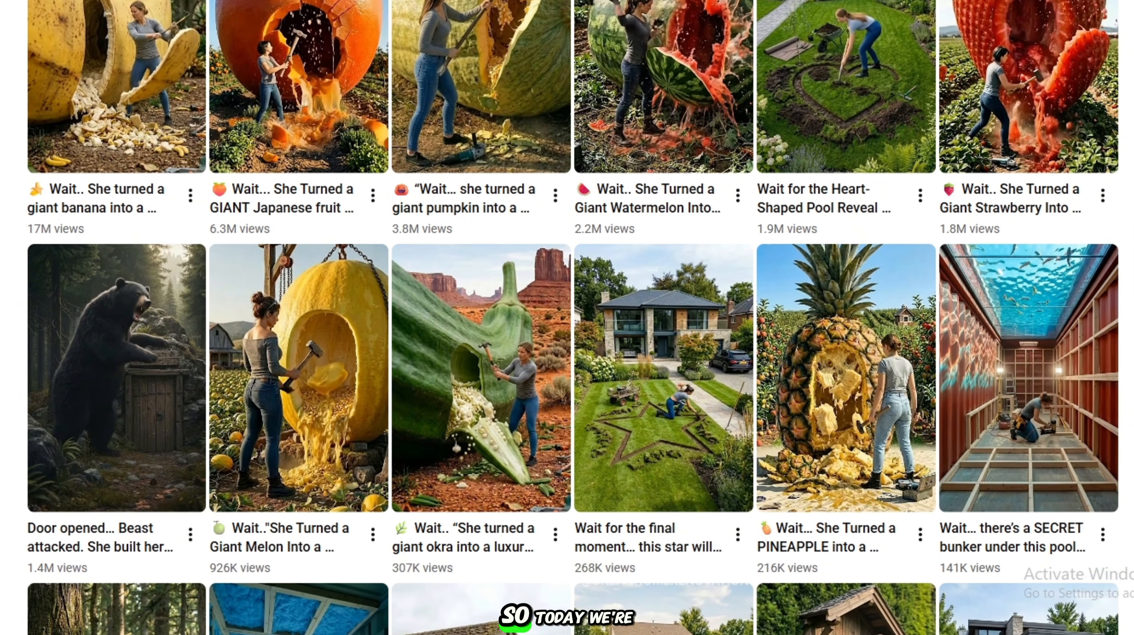
scroll(567, 318, "up", 2)
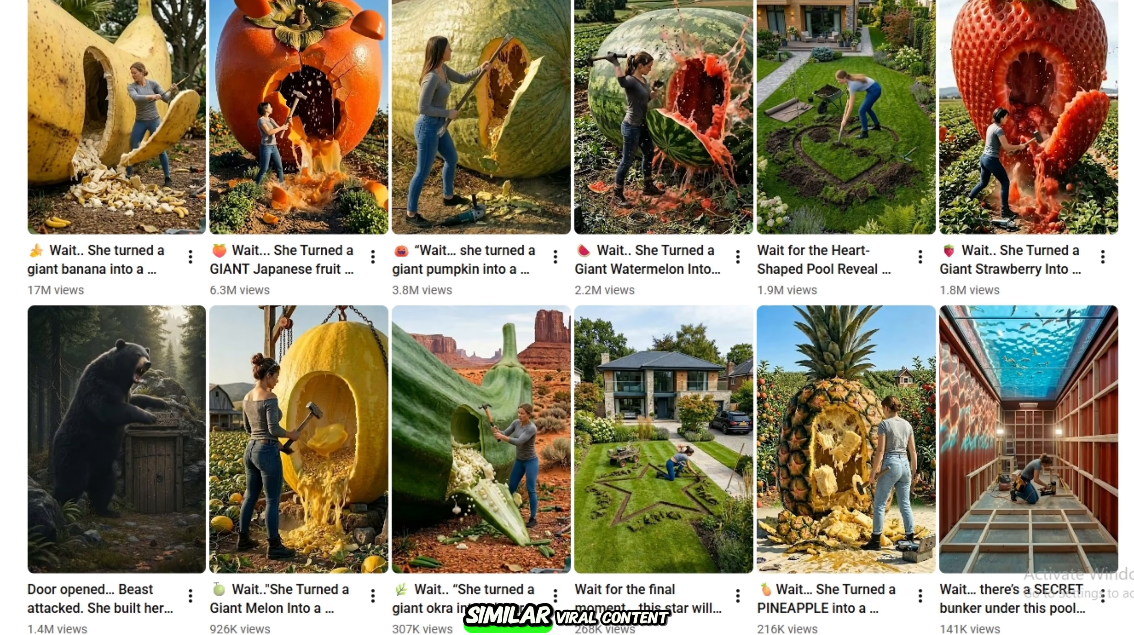
scroll(567, 318, "up", 2)
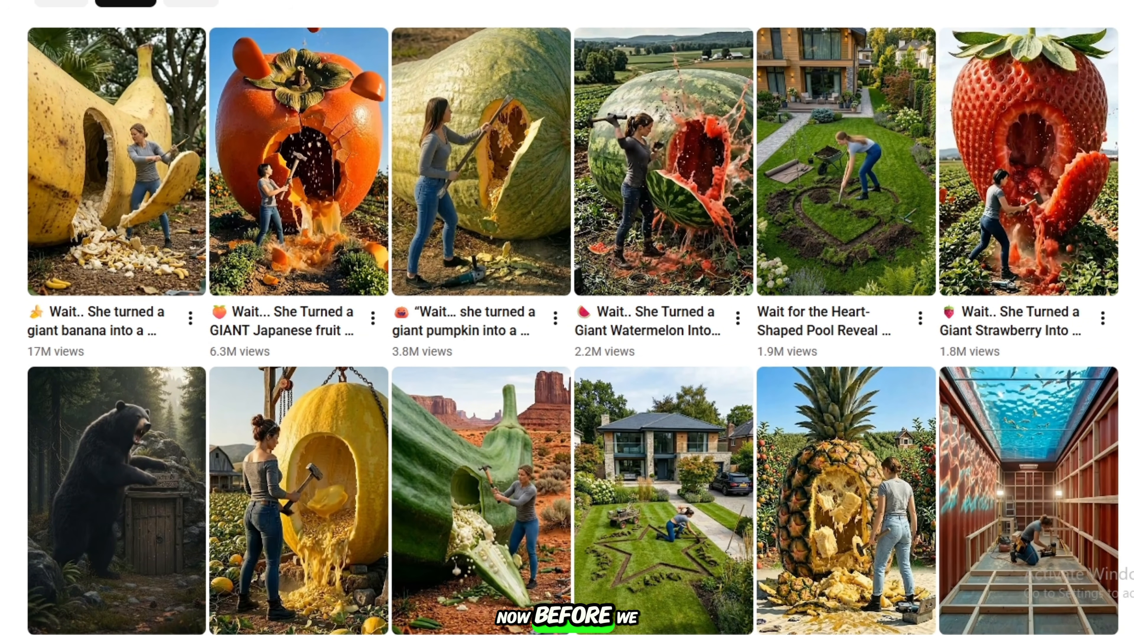
scroll(567, 318, "up", 2)
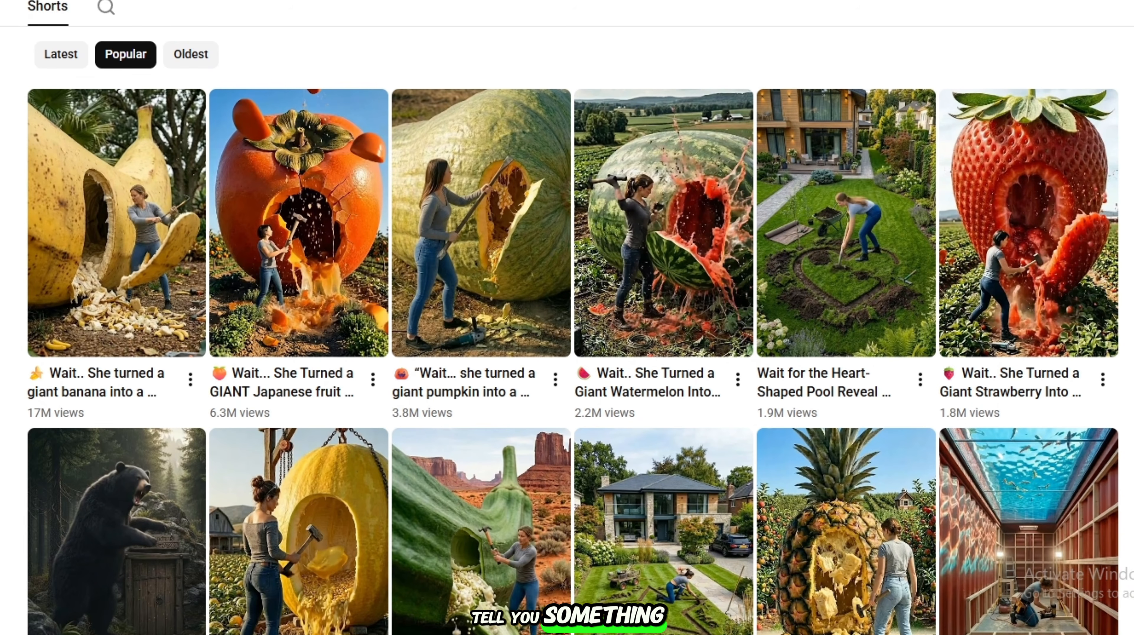
scroll(567, 318, "up", 2)
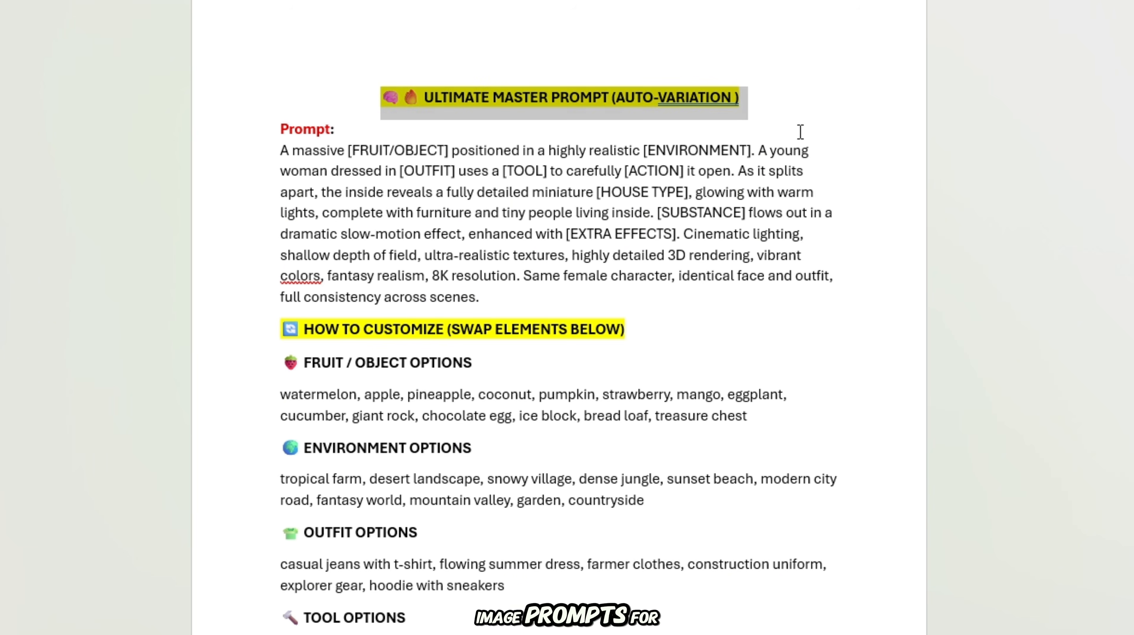
Step: Review the master prompt and its customization options, from fruit and environment through extra effects, in the prompt document
left_click_drag(536, 221, 625, 289)
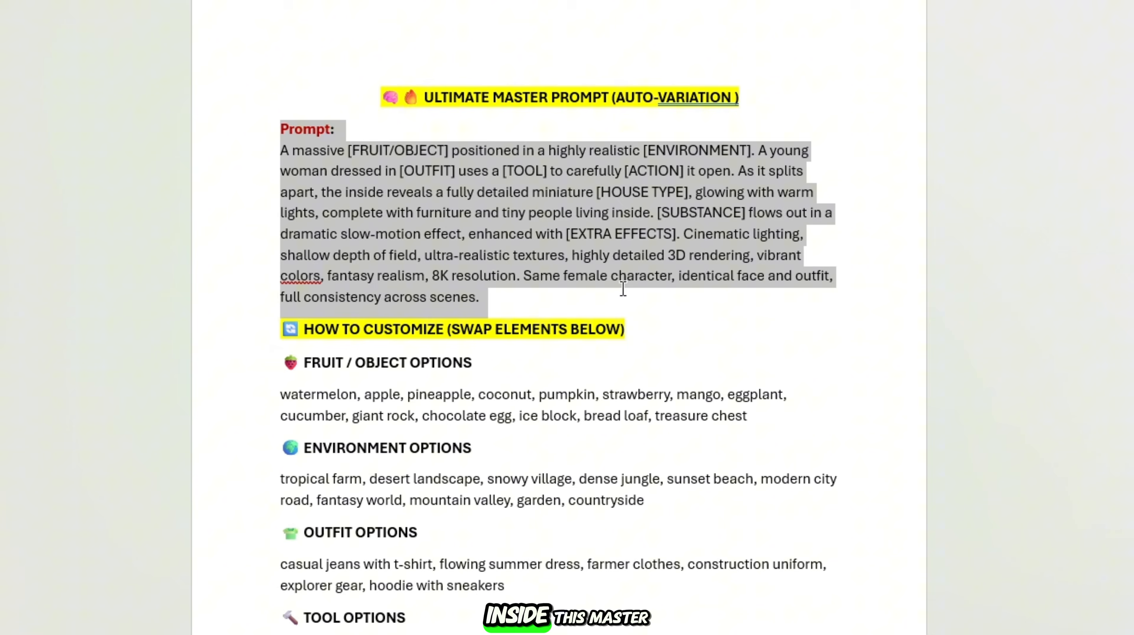
left_click(562, 313)
scroll(531, 321, "down", 1)
left_click_drag(275, 292, 621, 347)
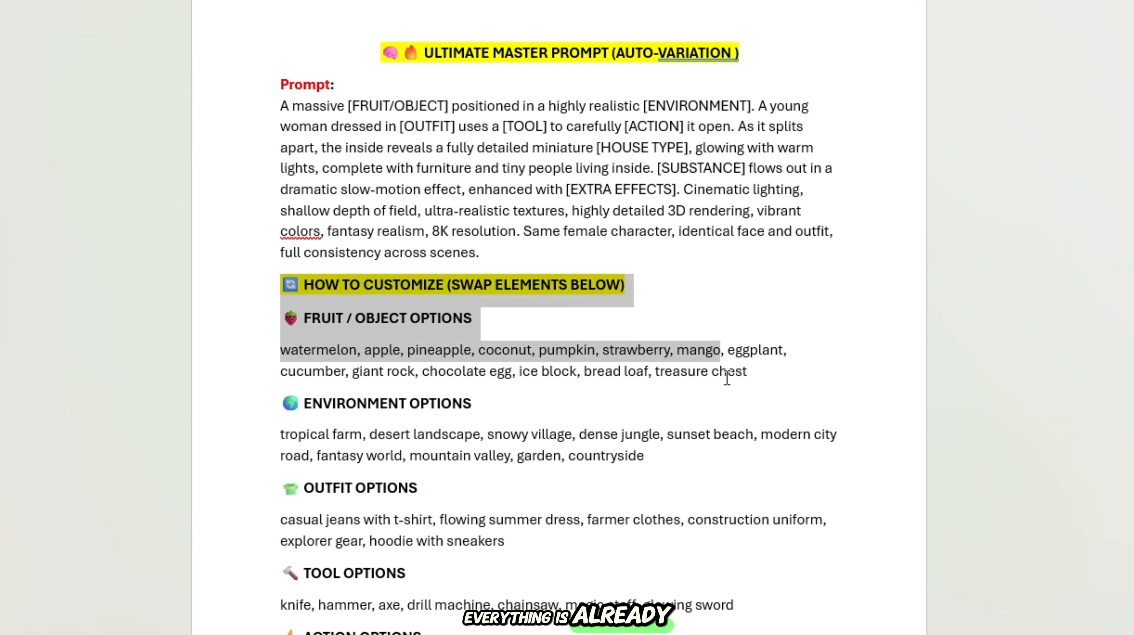
scroll(759, 433, "down", 15)
left_click_drag(727, 377, 740, 486)
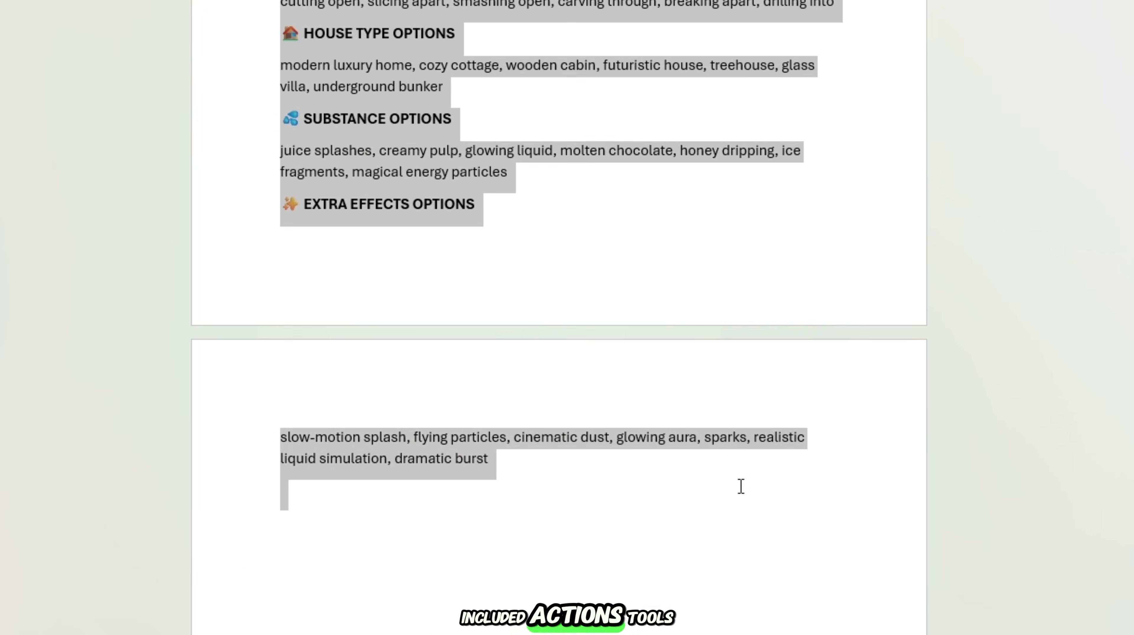
left_click(626, 549)
scroll(626, 549, "up", 2)
middle_click(792, 453)
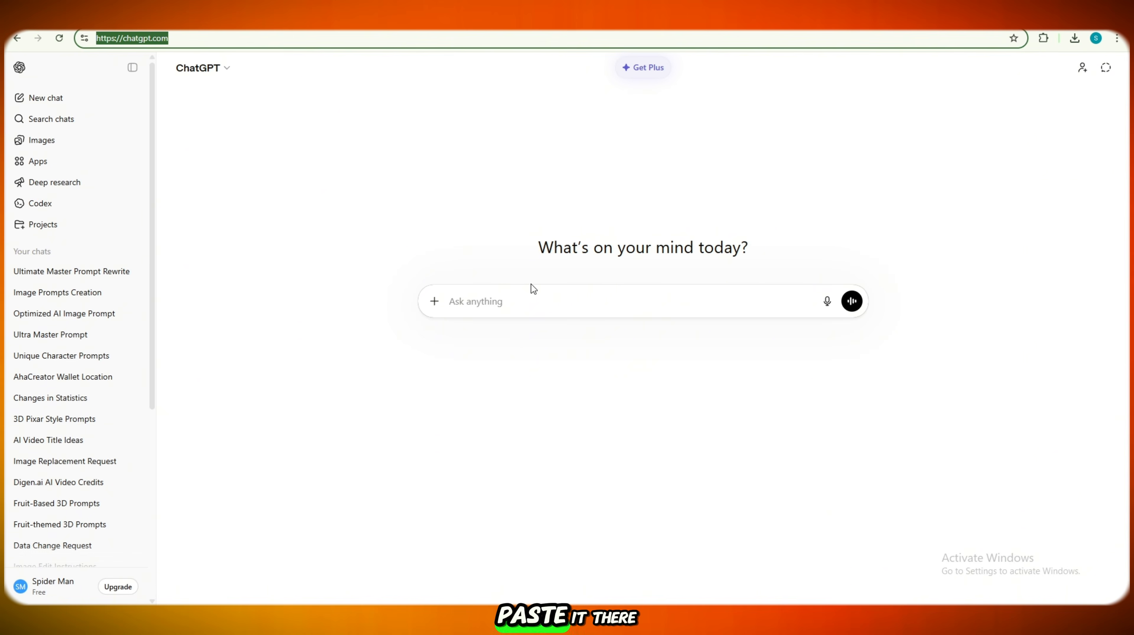
Step: Paste the copied master prompt into a new ChatGPT chat and send it
right_click(525, 307)
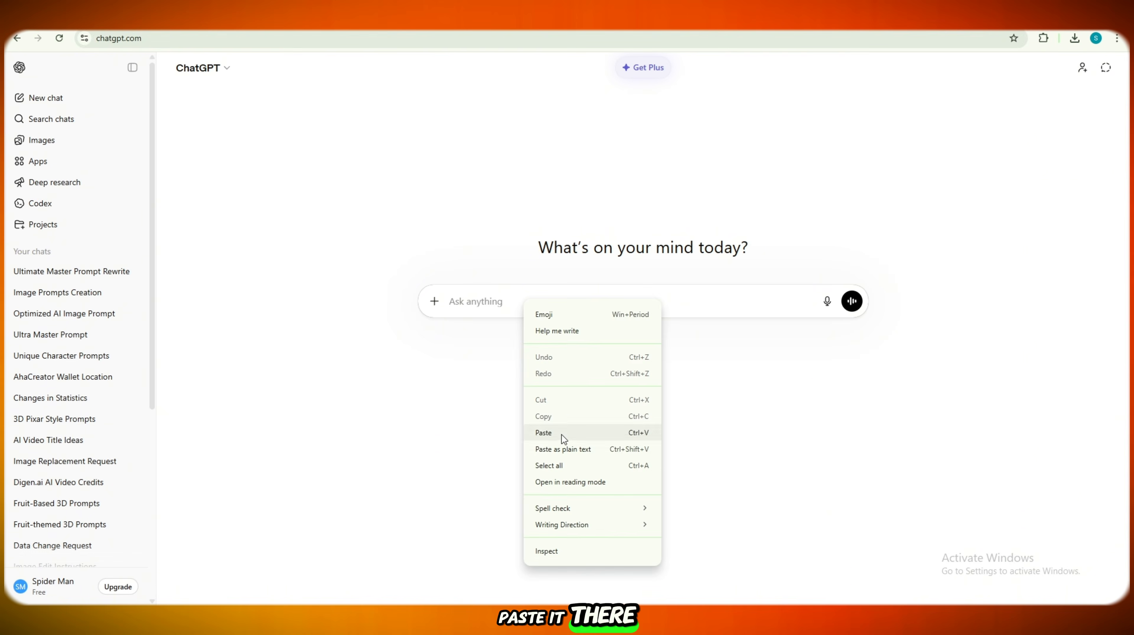
left_click(561, 435)
scroll(640, 412, "down", 10)
scroll(640, 412, "up", 10)
left_click(851, 461)
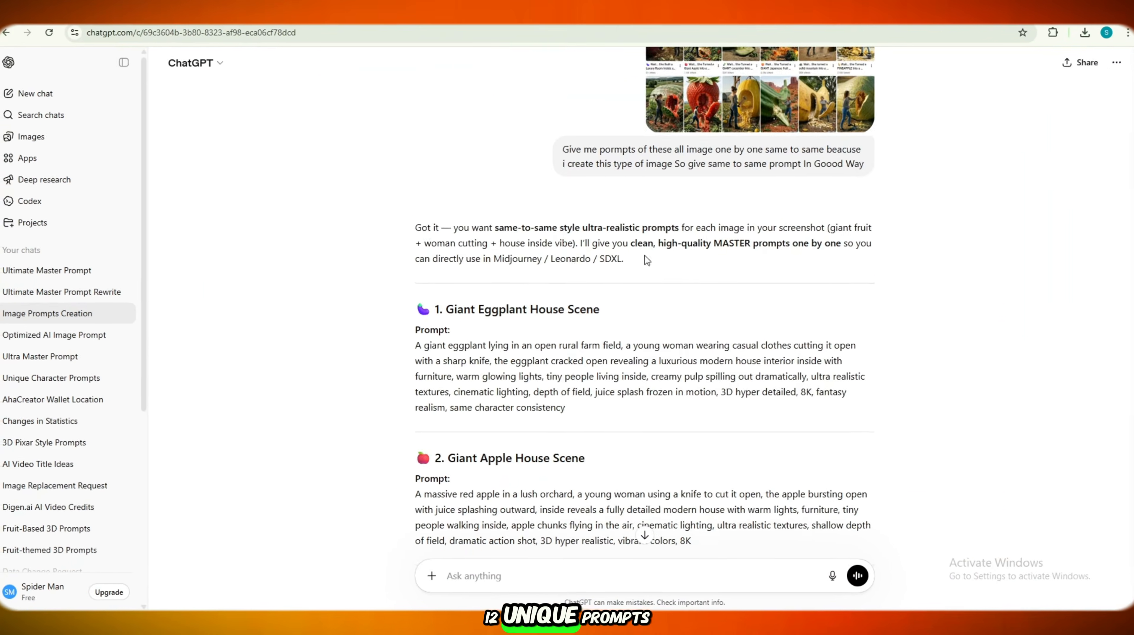
Step: Read through the giant fruit house scene prompts in the Image Prompts Creation chat
scroll(646, 261, "down", 5)
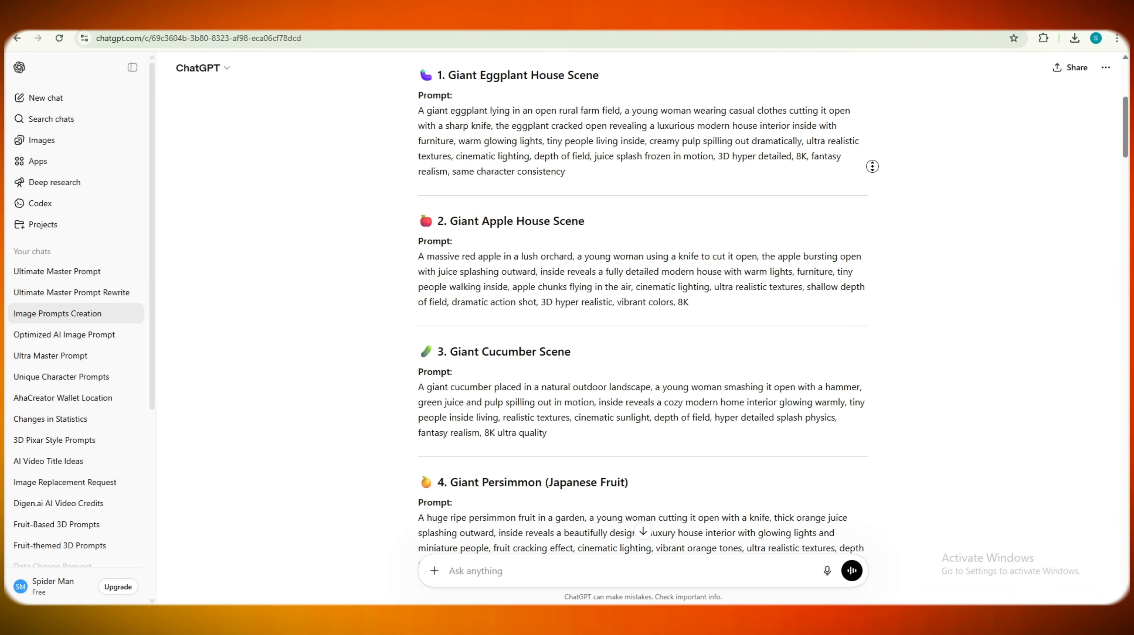
scroll(872, 167, "down", 1)
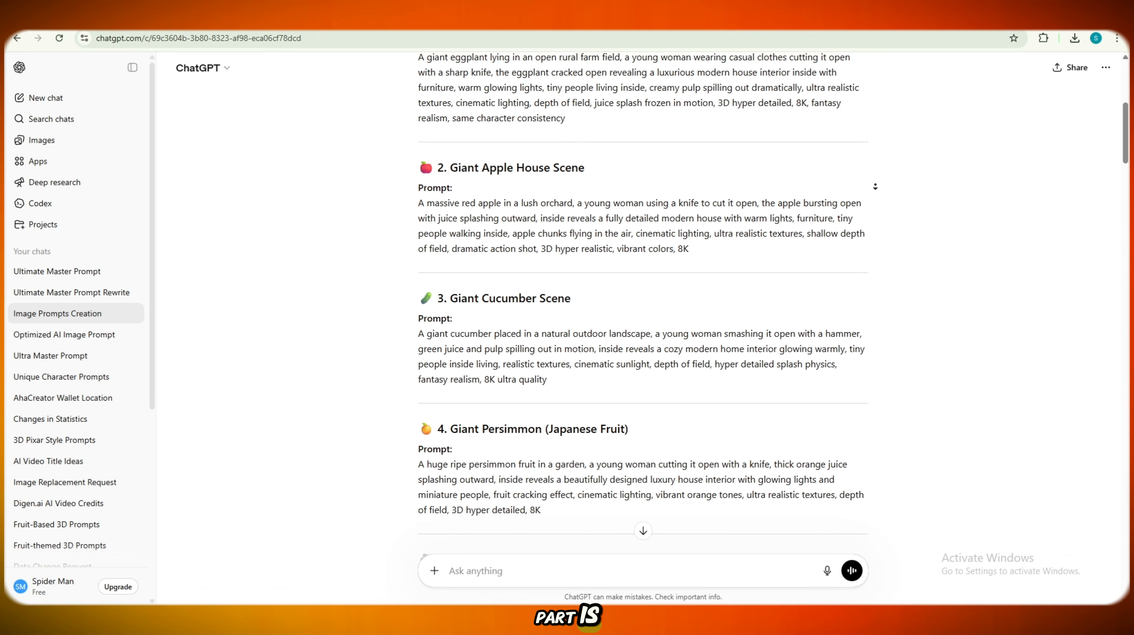
scroll(875, 187, "down", 1)
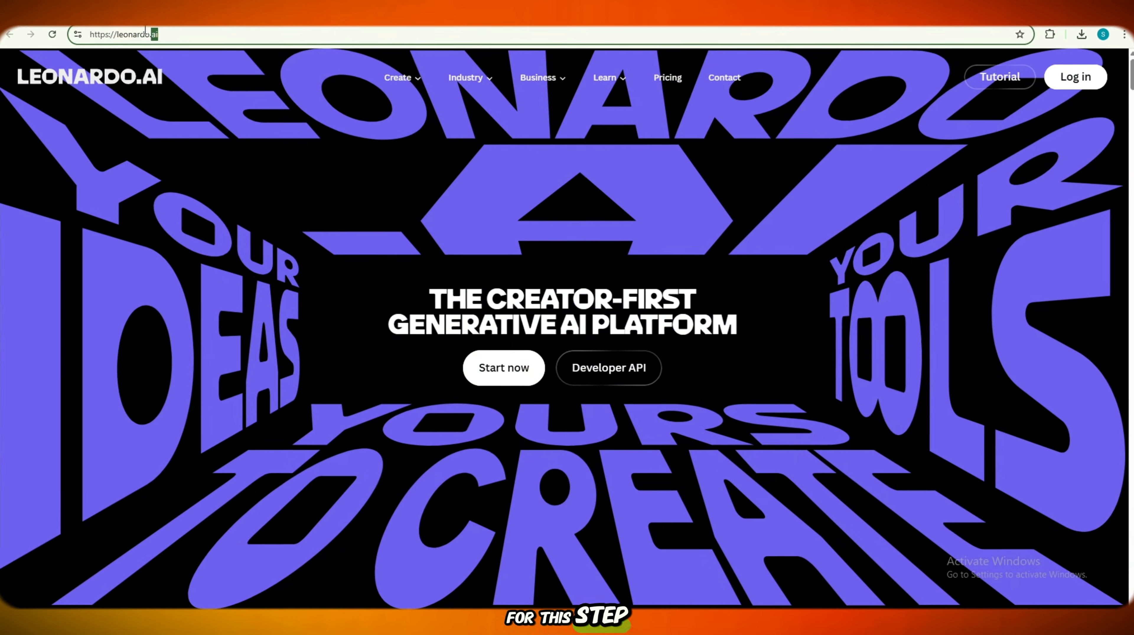
Step: Switch to Leonardo.AI and check the free plan's fast token balance
left_click(152, 39)
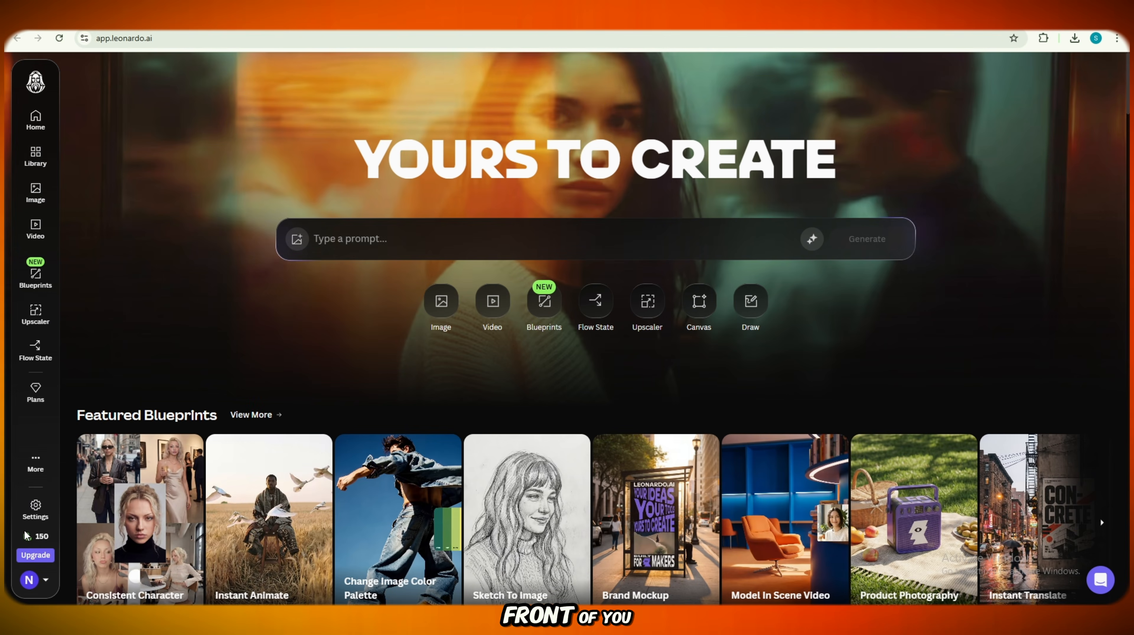
mouse_move(37, 538)
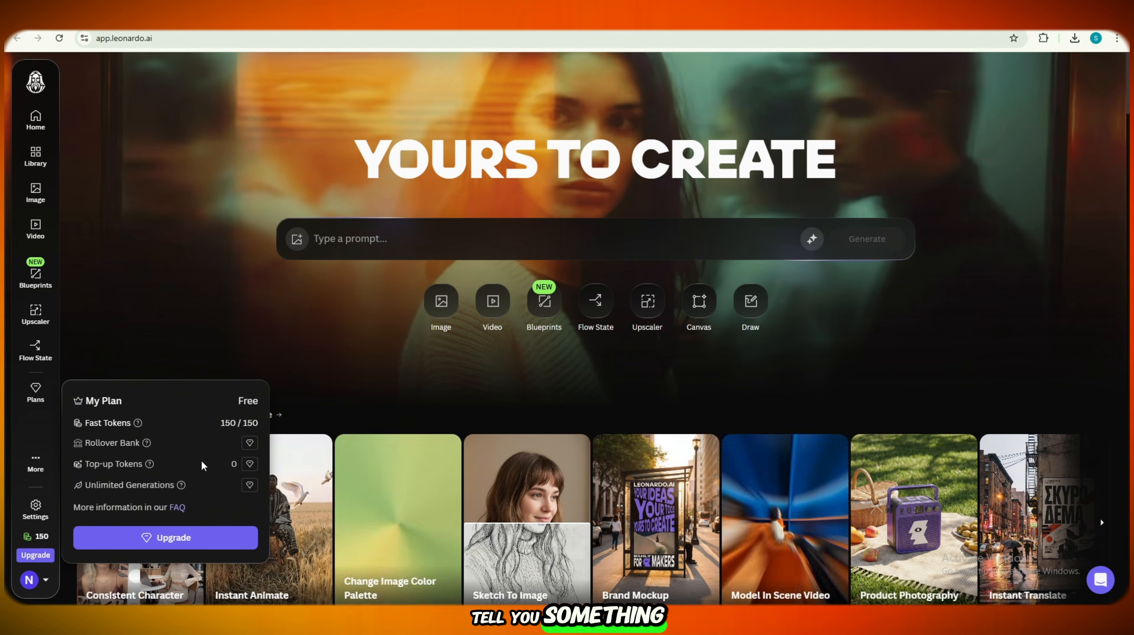
triple_click(238, 425)
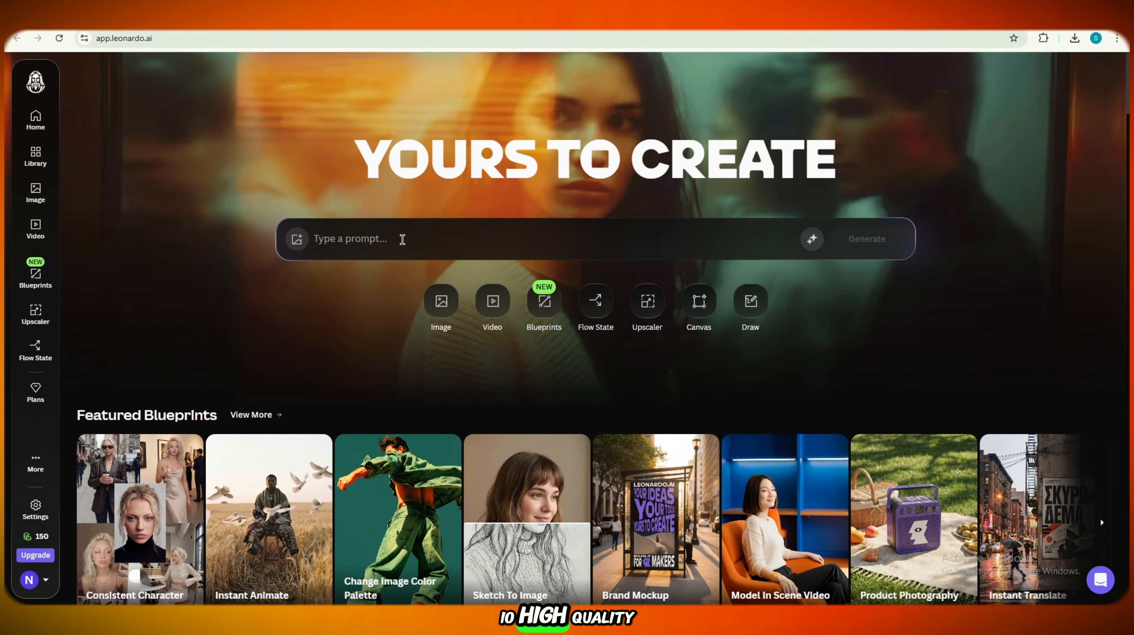
Step: Set the aspect ratio for image generation to 9:16
left_click(402, 240)
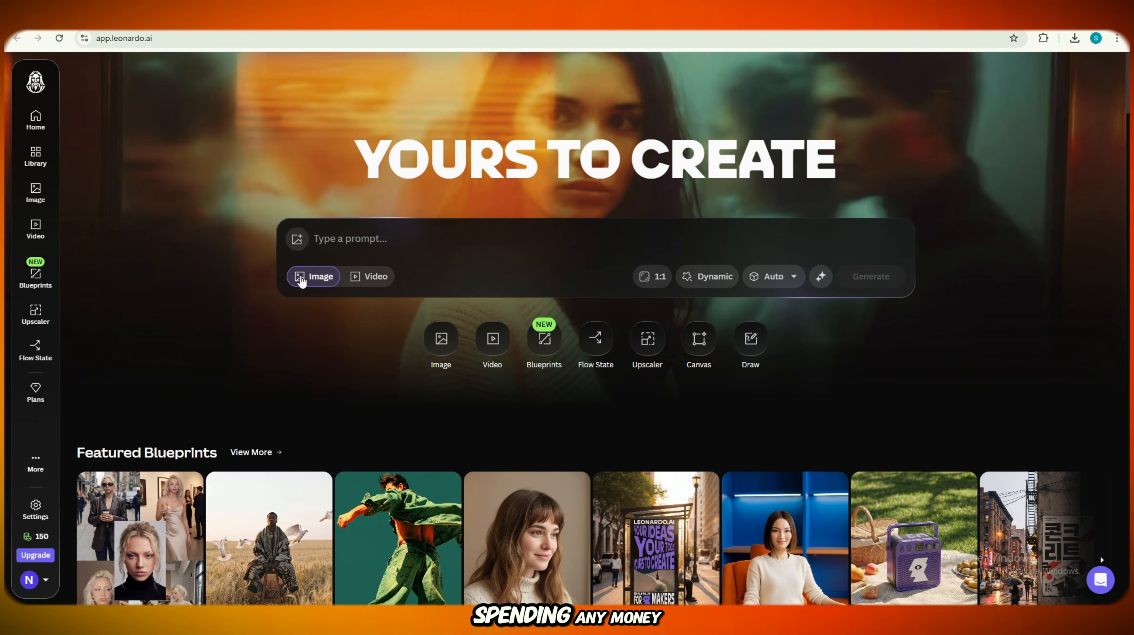
left_click(646, 280)
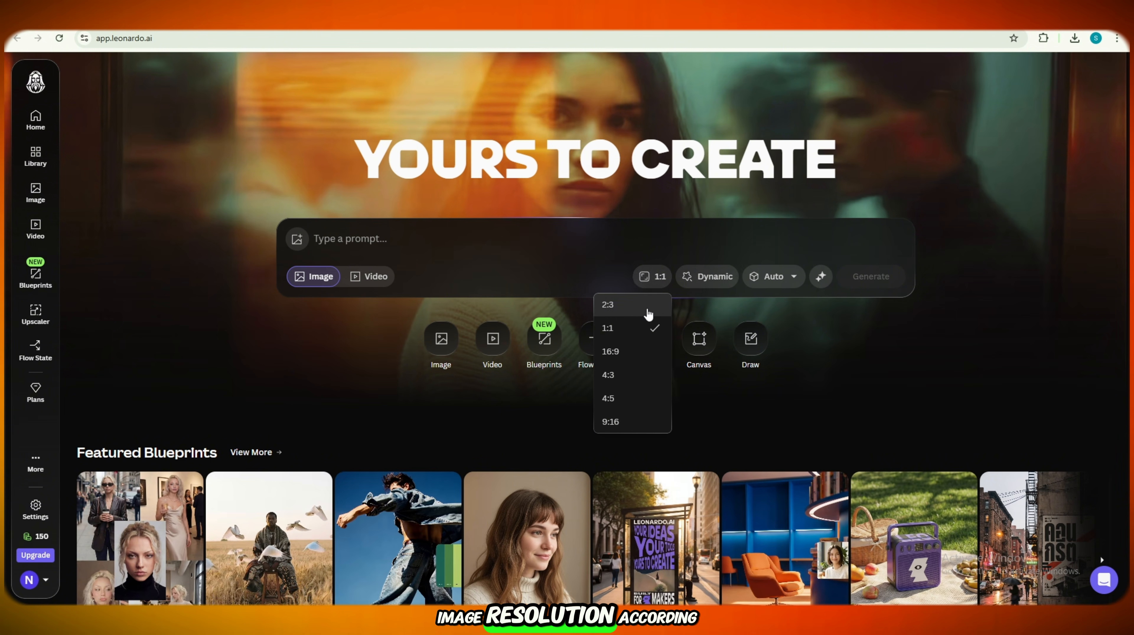
left_click(611, 423)
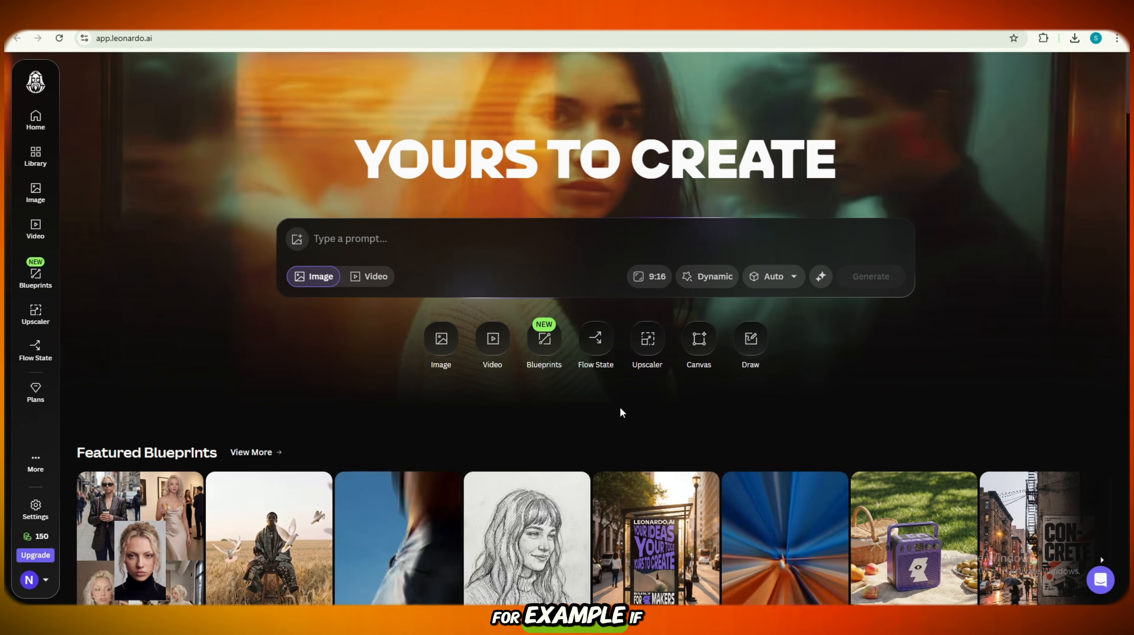
left_click(793, 286)
left_click(792, 286)
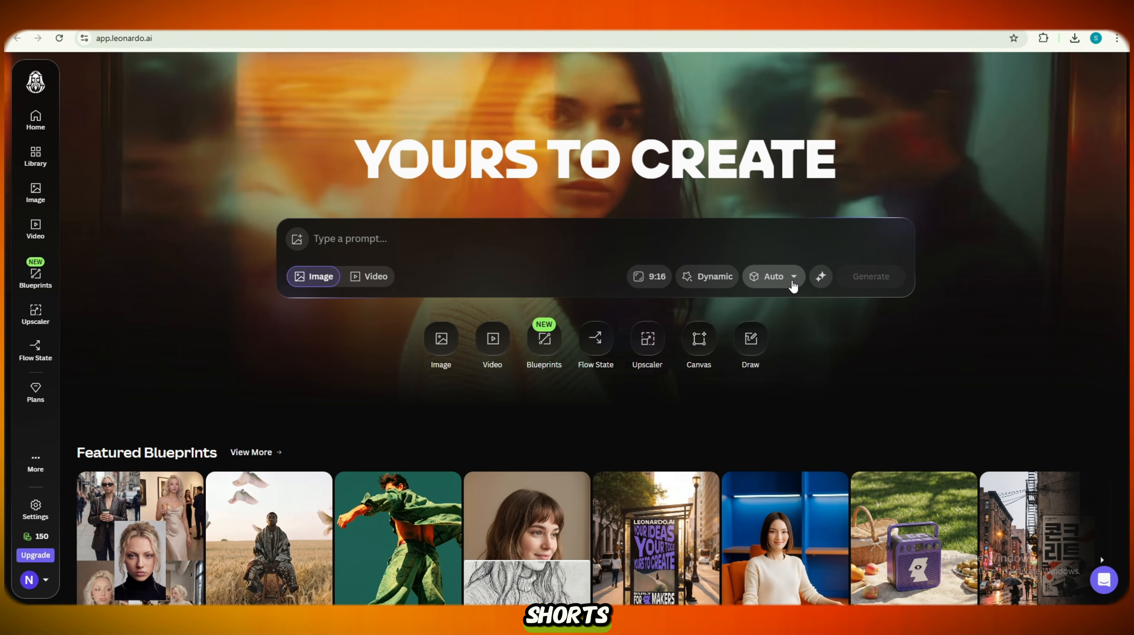
Step: Paste the Giant Eggplant House Scene prompt and generate the image
right_click(361, 230)
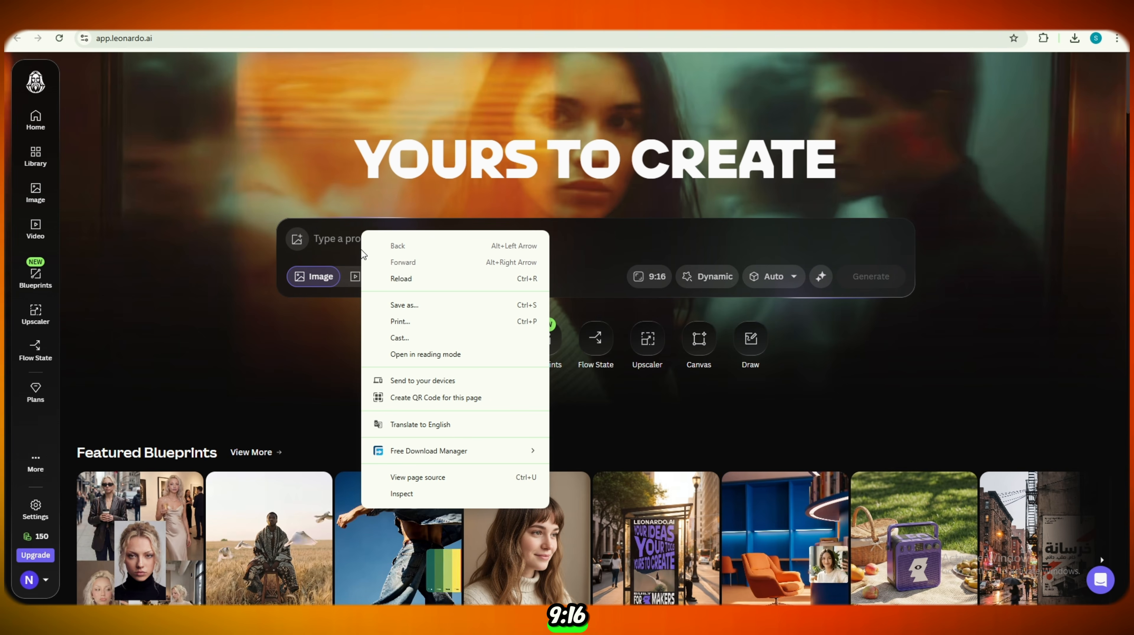
left_click(331, 238)
right_click(332, 236)
left_click(326, 235)
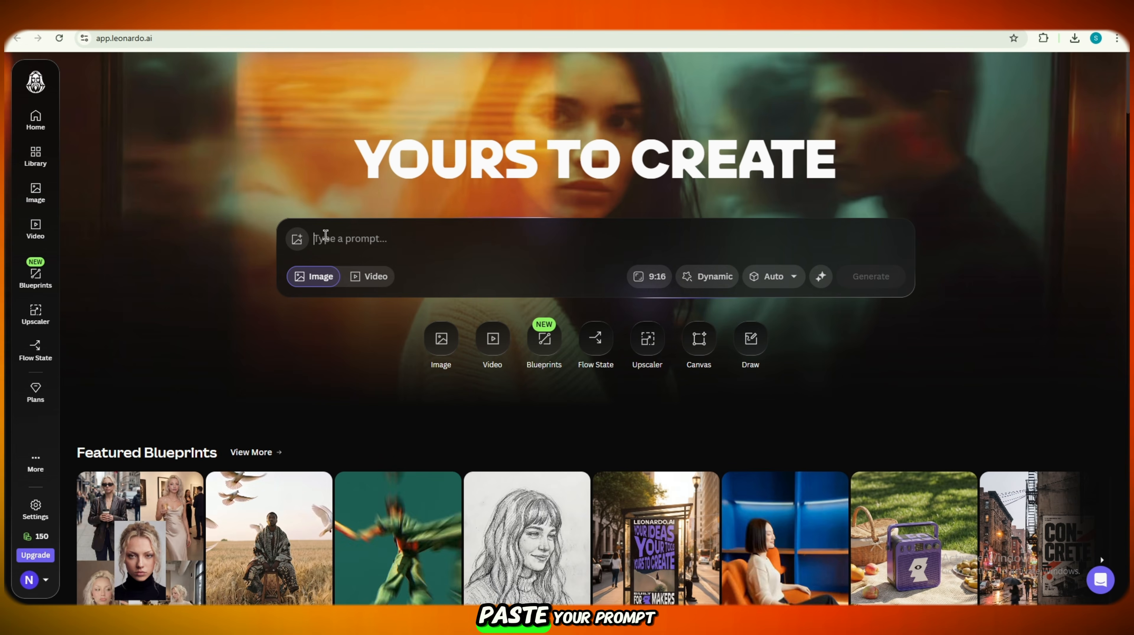
key("ctrl+v")
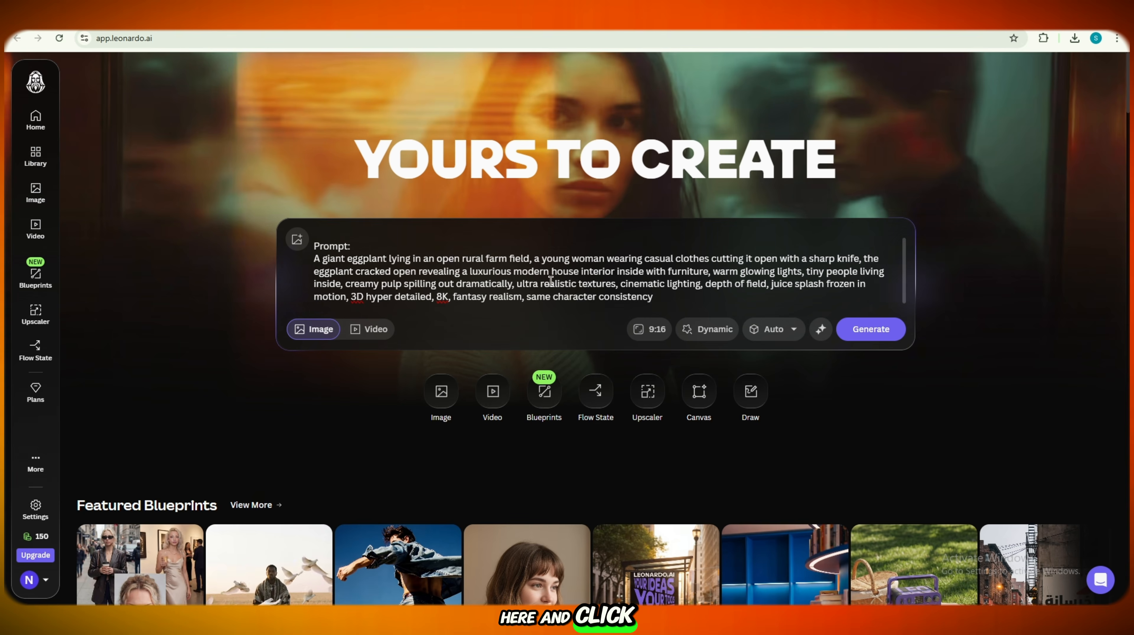
left_click(869, 329)
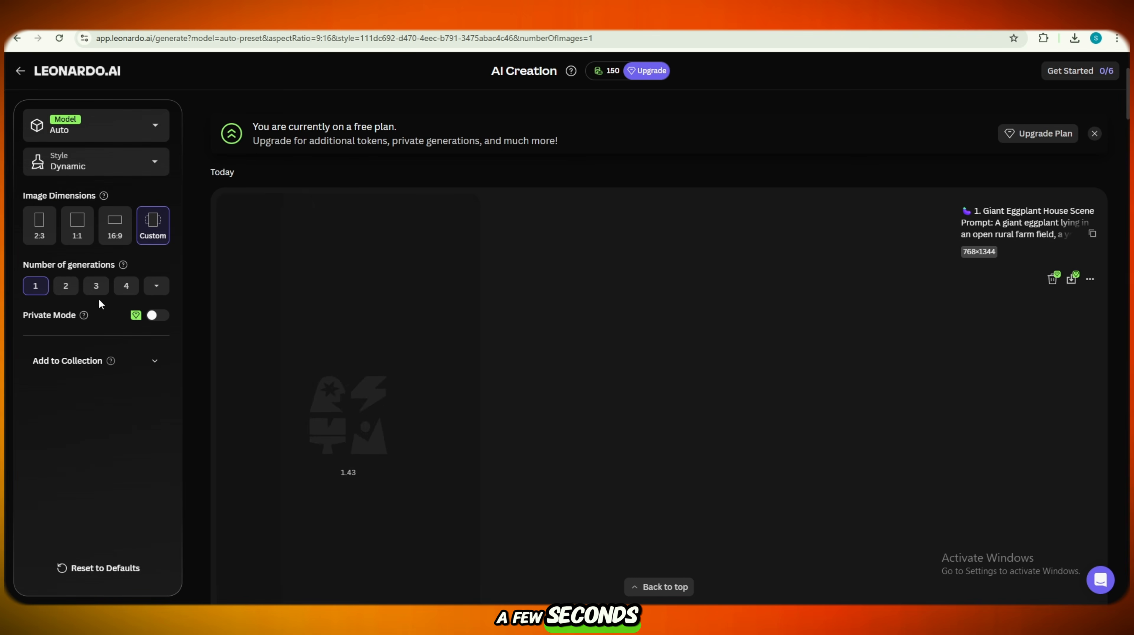
Step: View the generated eggplant house image at full size, and close the preview
scroll(687, 313, "down", 1)
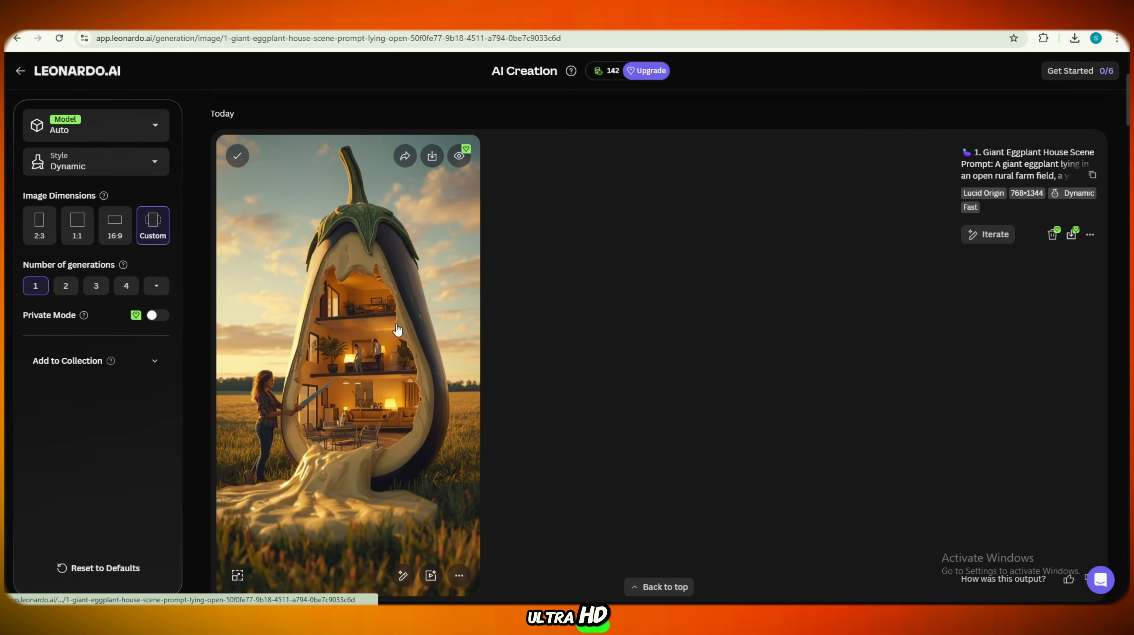
left_click(422, 330)
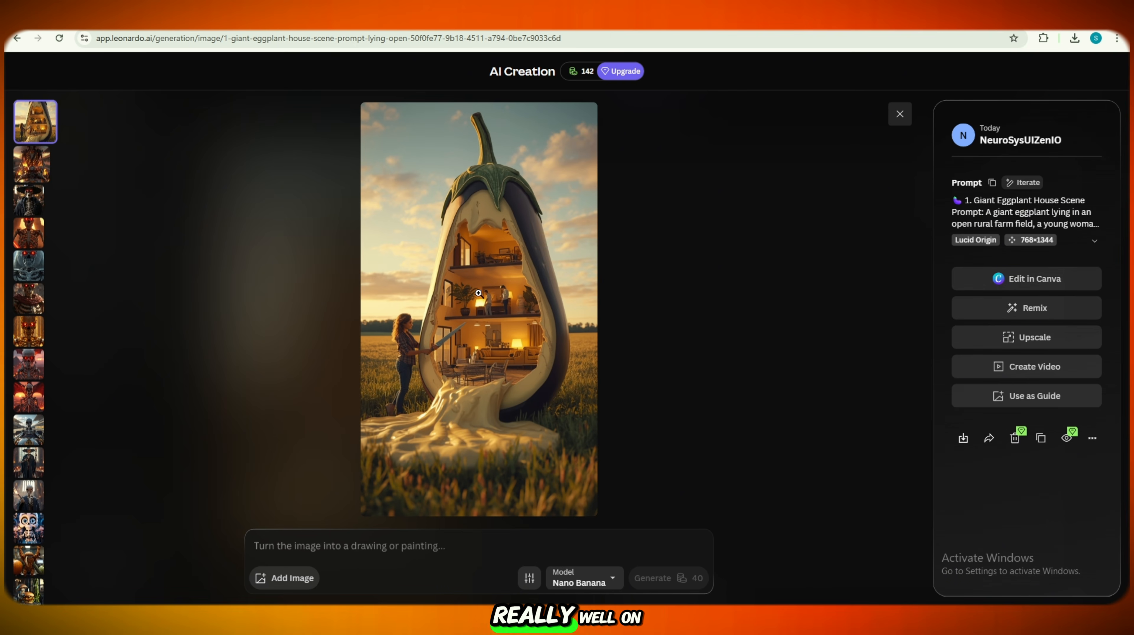
left_click(895, 121)
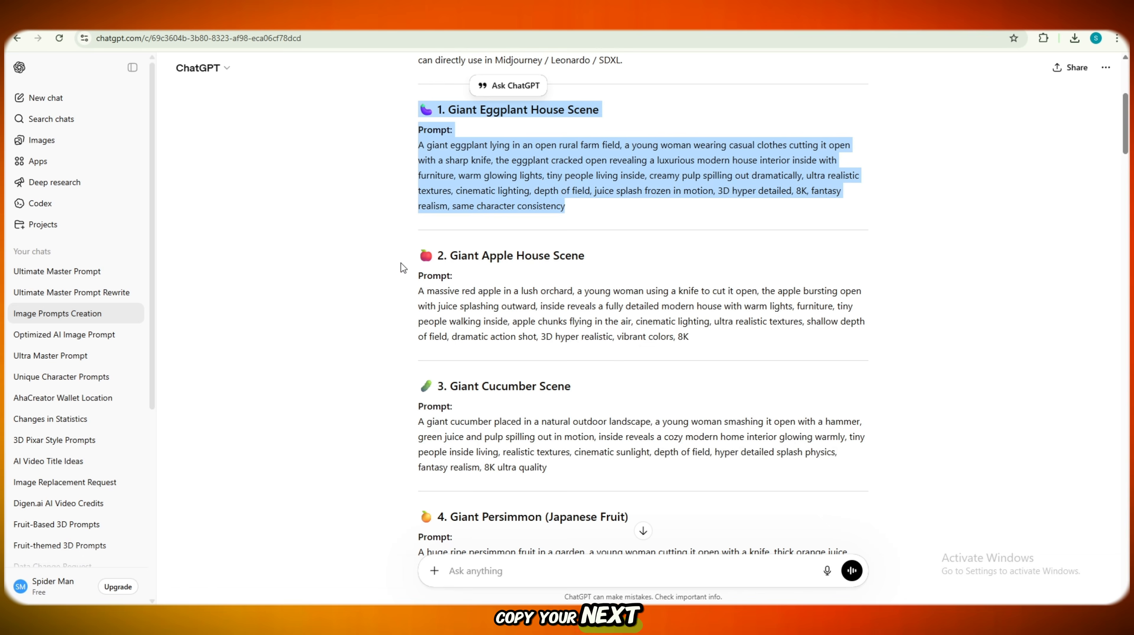
Step: Copy the Giant Apple House Scene prompt from ChatGPT, generate its image in Leonardo.AI and open the result
left_click_drag(403, 267, 711, 339)
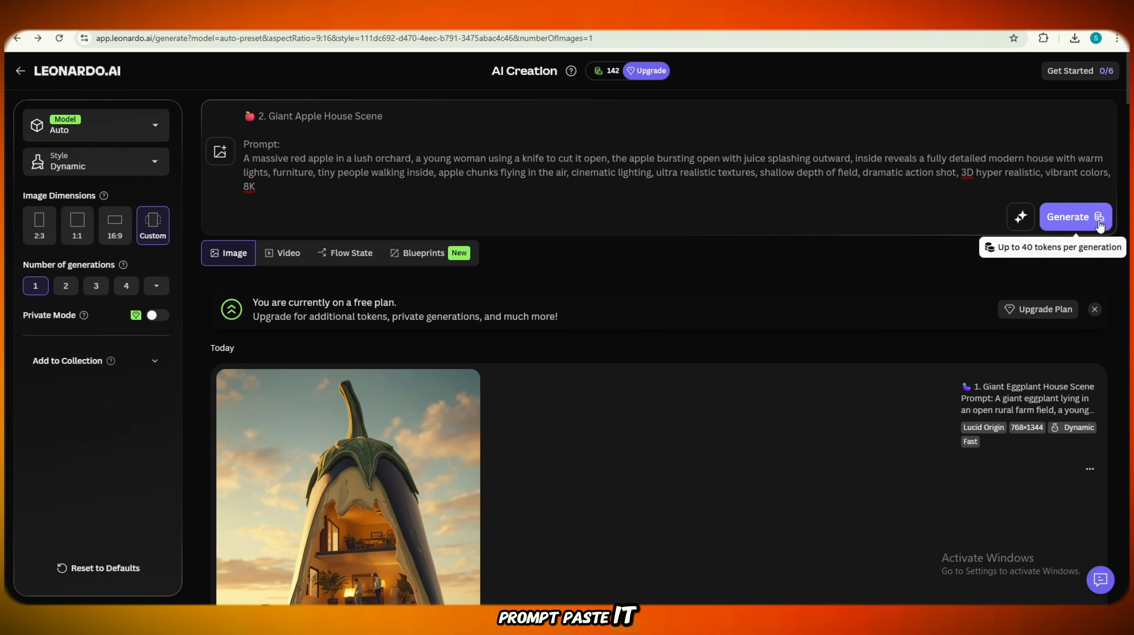
left_click(1068, 218)
scroll(411, 416, "down", 3)
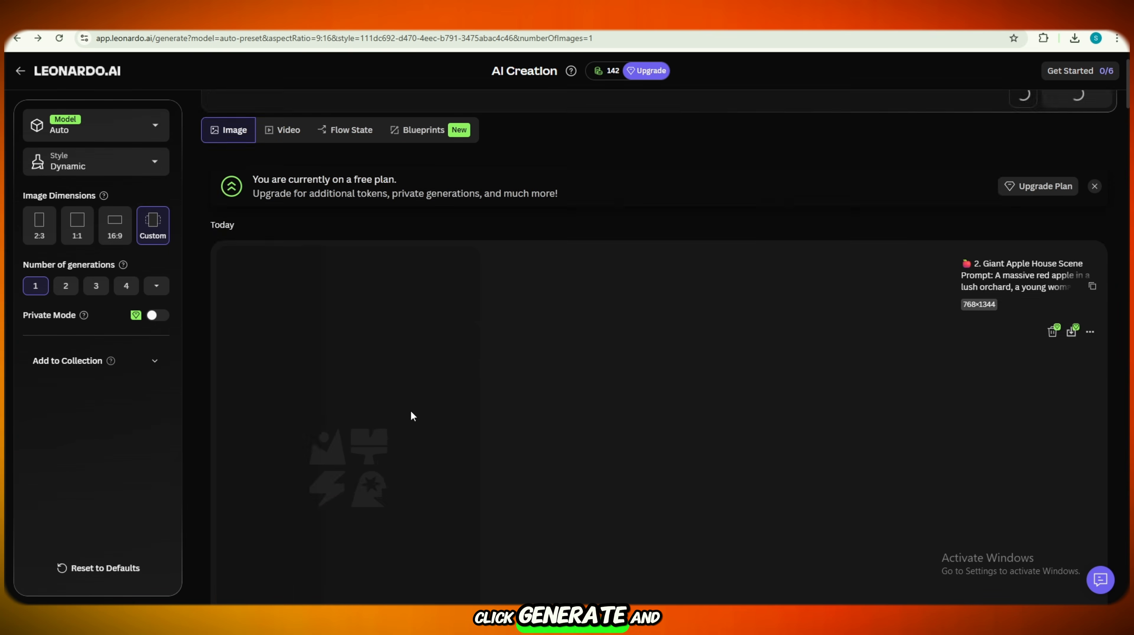
scroll(412, 416, "down", 2)
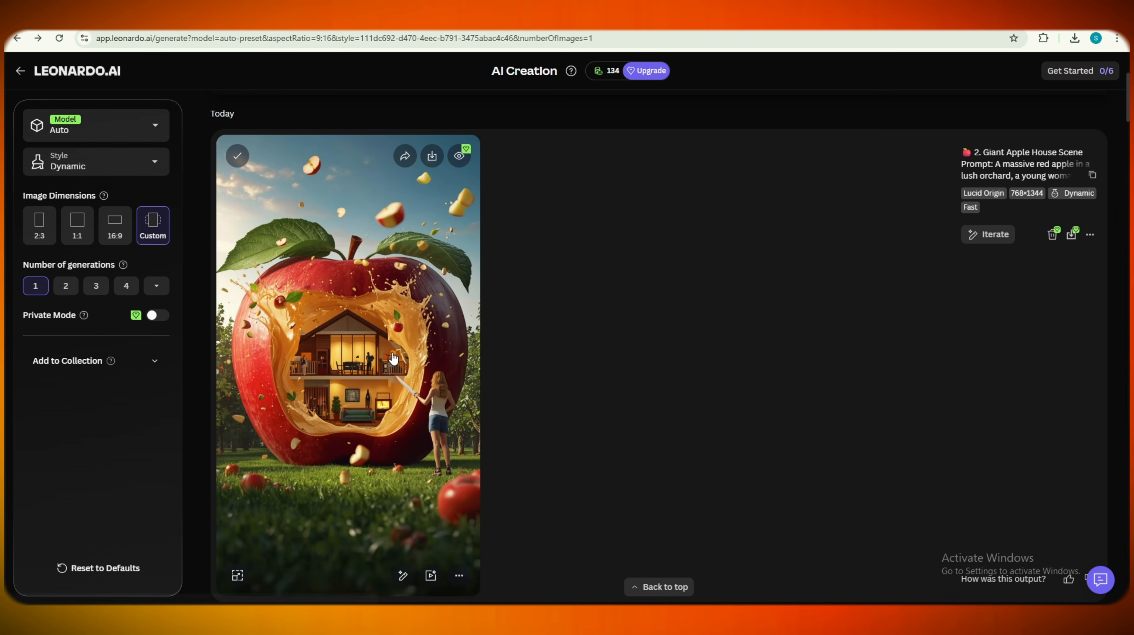
left_click(438, 412)
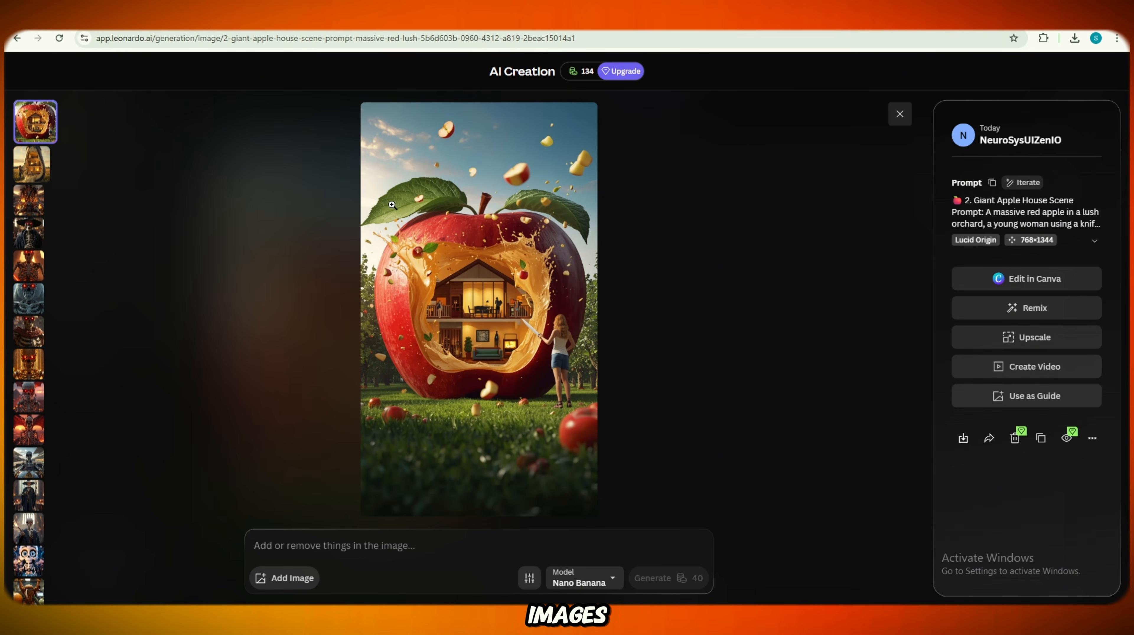
Step: Close the apple image preview, generate the Giant Pineapple House Scene image and open the result
left_click(899, 115)
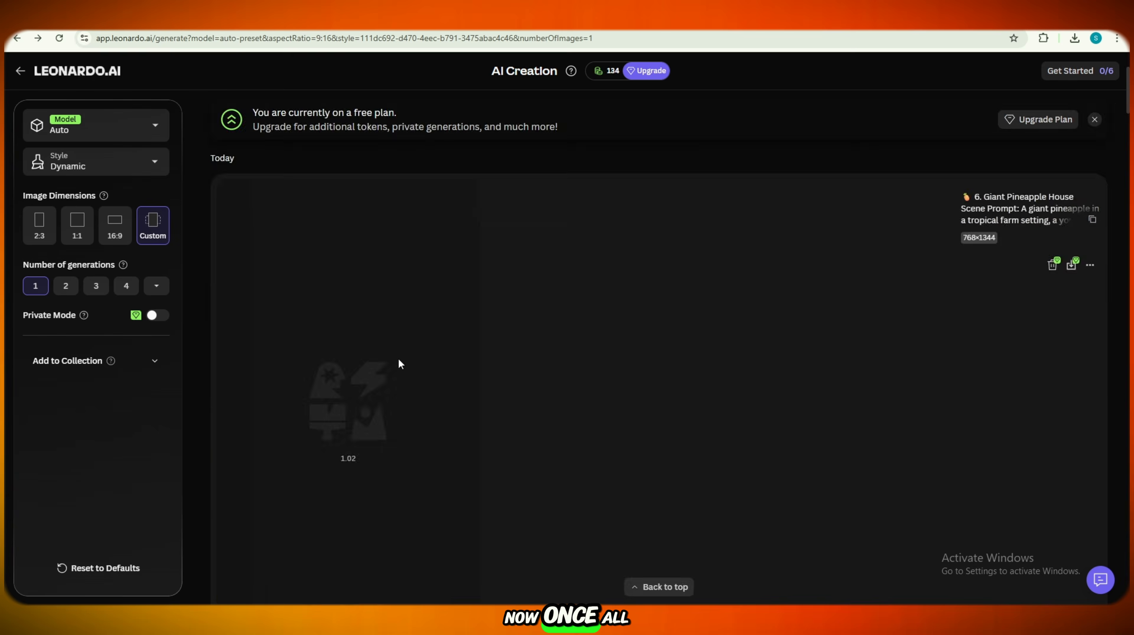
scroll(400, 345, "down", 3)
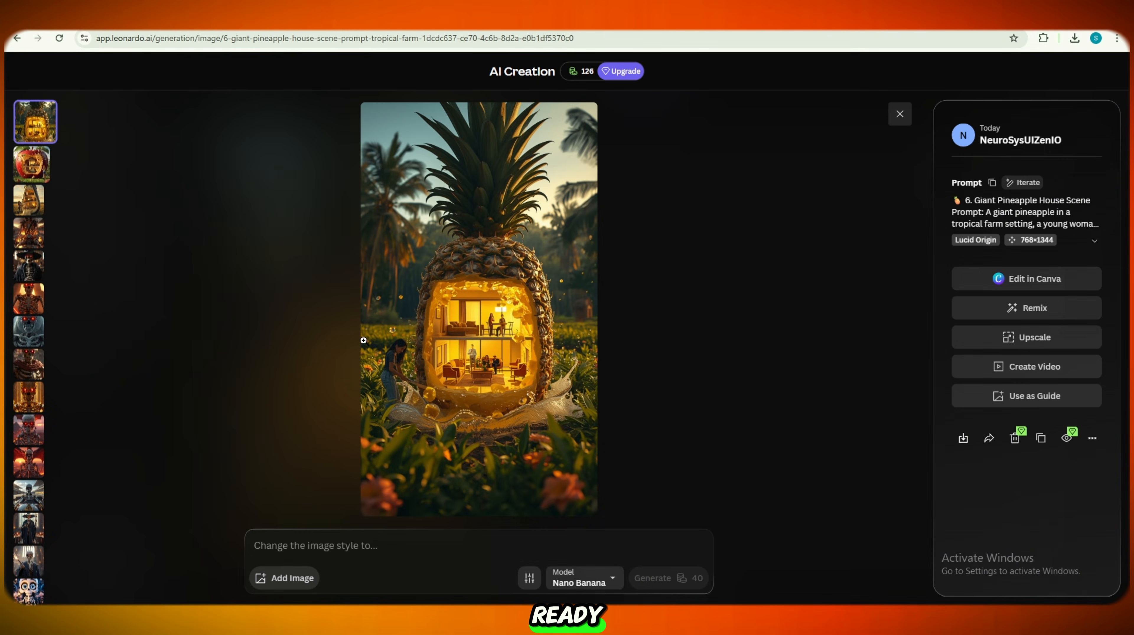
Step: Browse the generated banana, strawberry, pineapple, apple and eggplant house images at full size, and close the preview
key("Down")
key("Down")
key("Down")
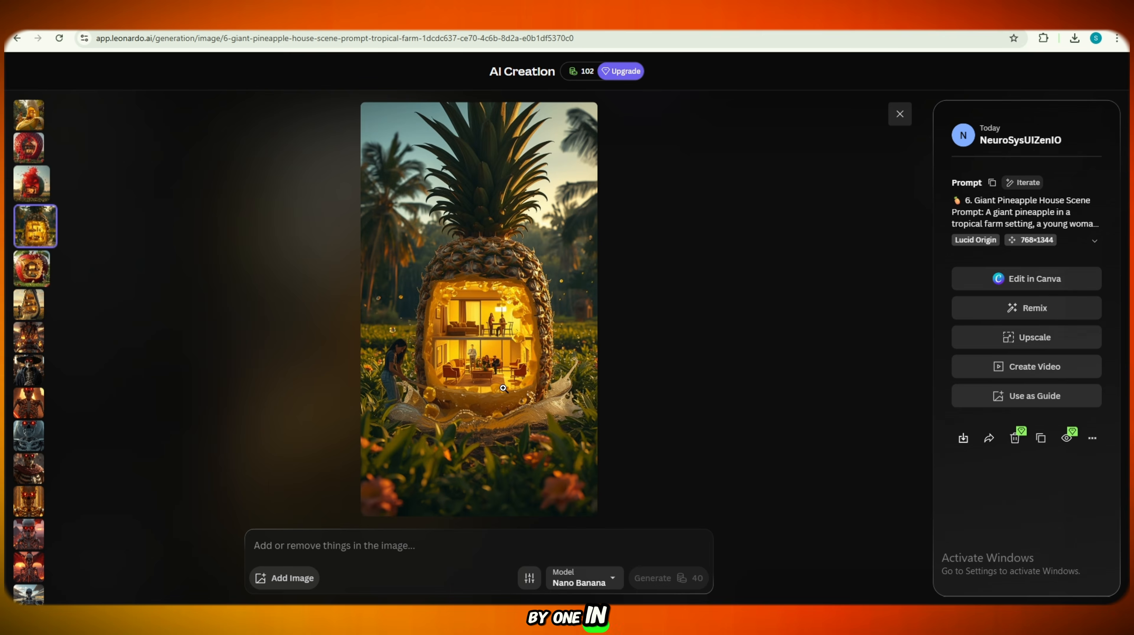
key("Down")
key("Down")
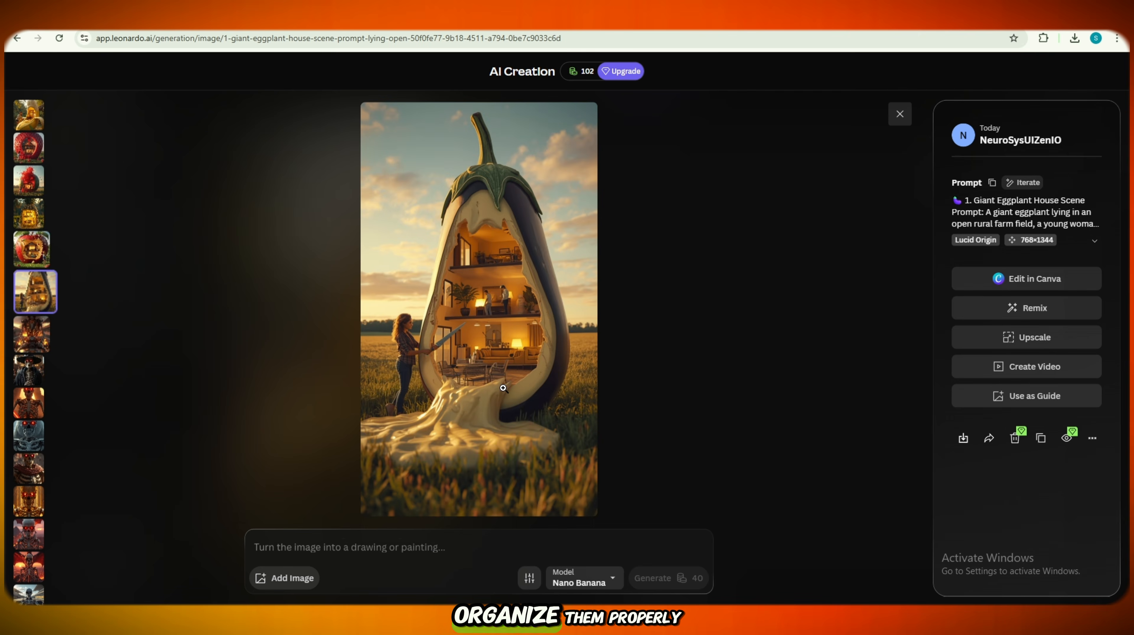
key("Up")
key("Up")
key("Up")
key("Up")
key("Up")
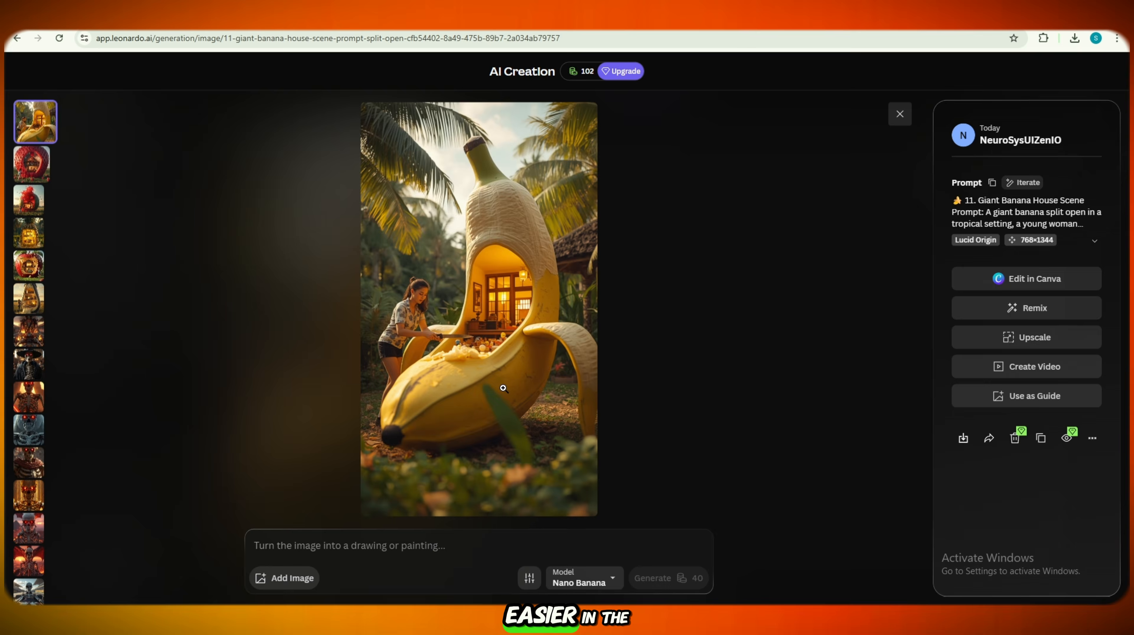
key("Down")
key("Down")
key("Down")
key("Down")
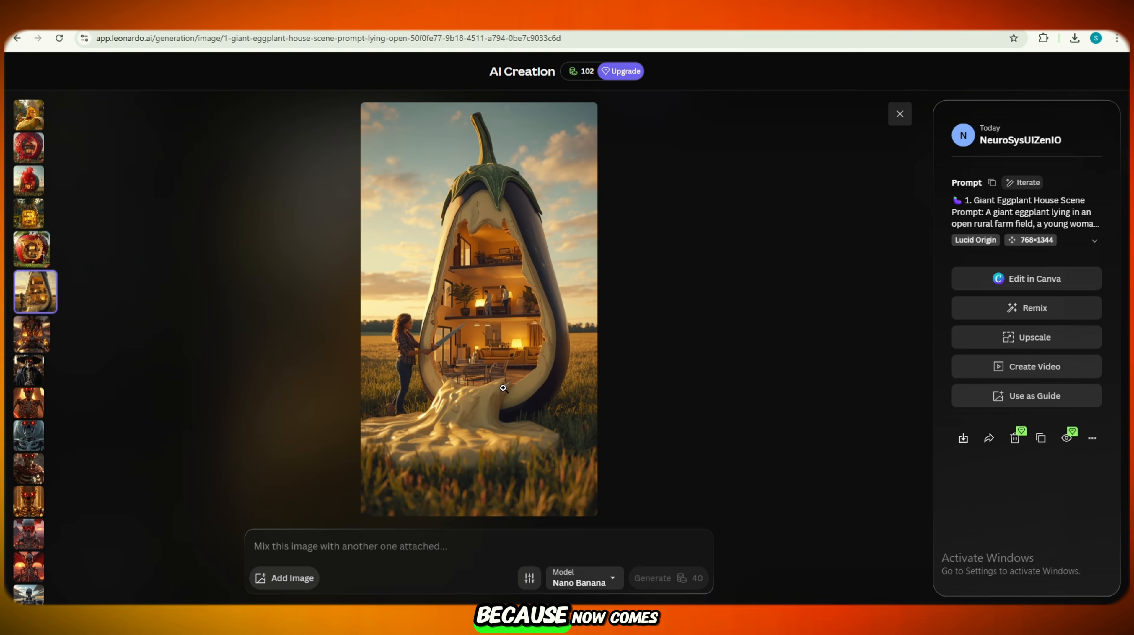
key("Up")
key("Up")
key("Up")
key("Up")
key("Up")
key("Down")
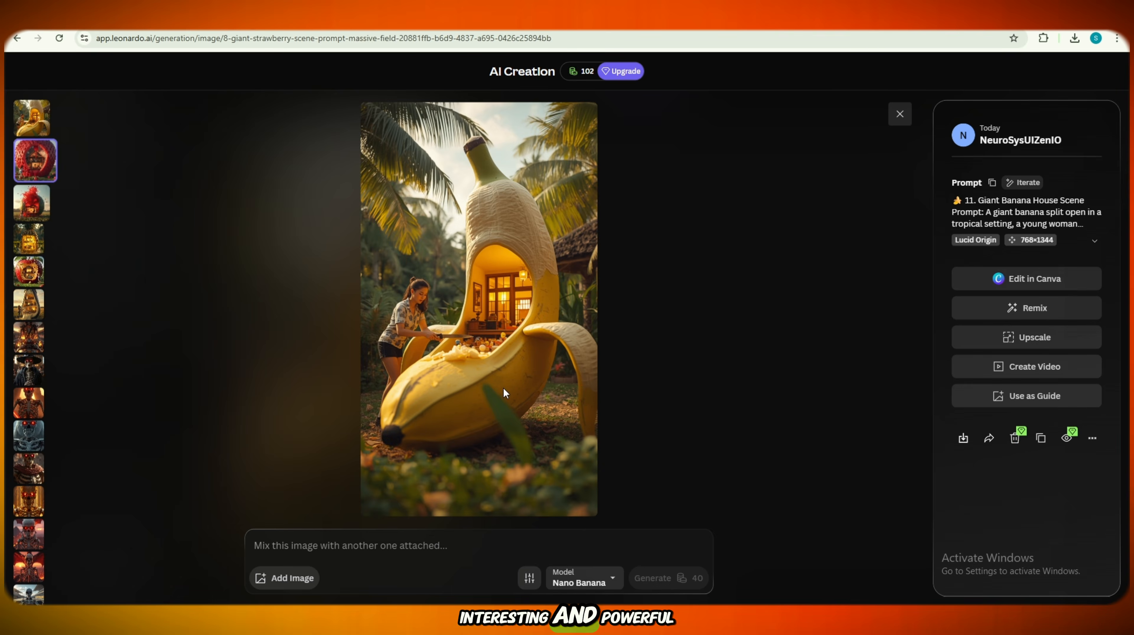
key("Down")
key("Down")
key("Down")
key("Up")
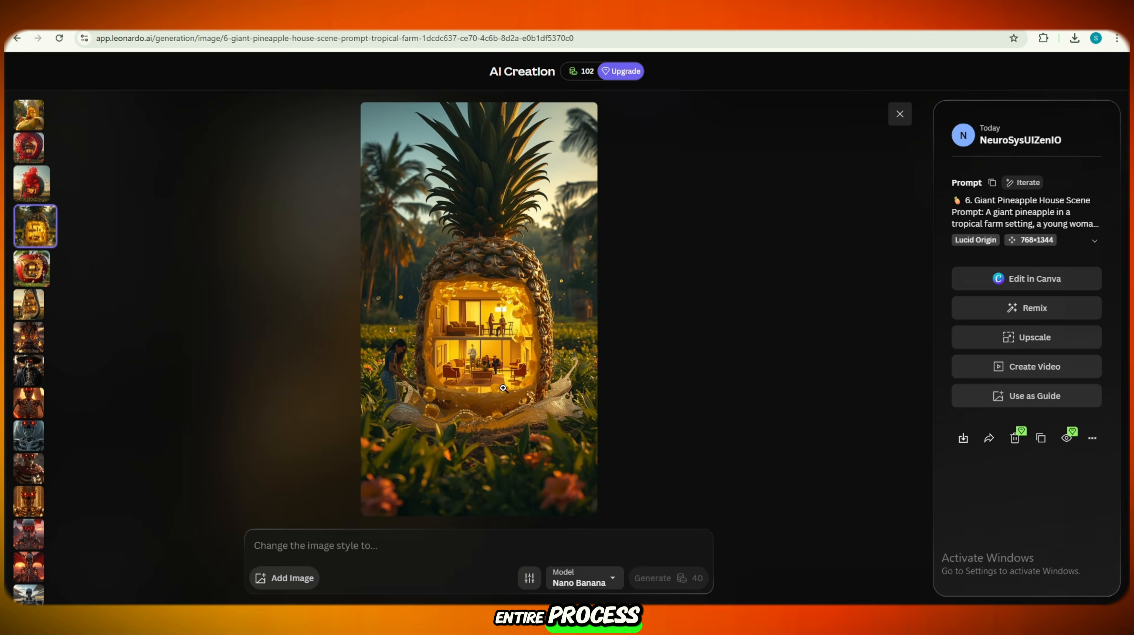
key("Down")
key("Down")
left_click(899, 117)
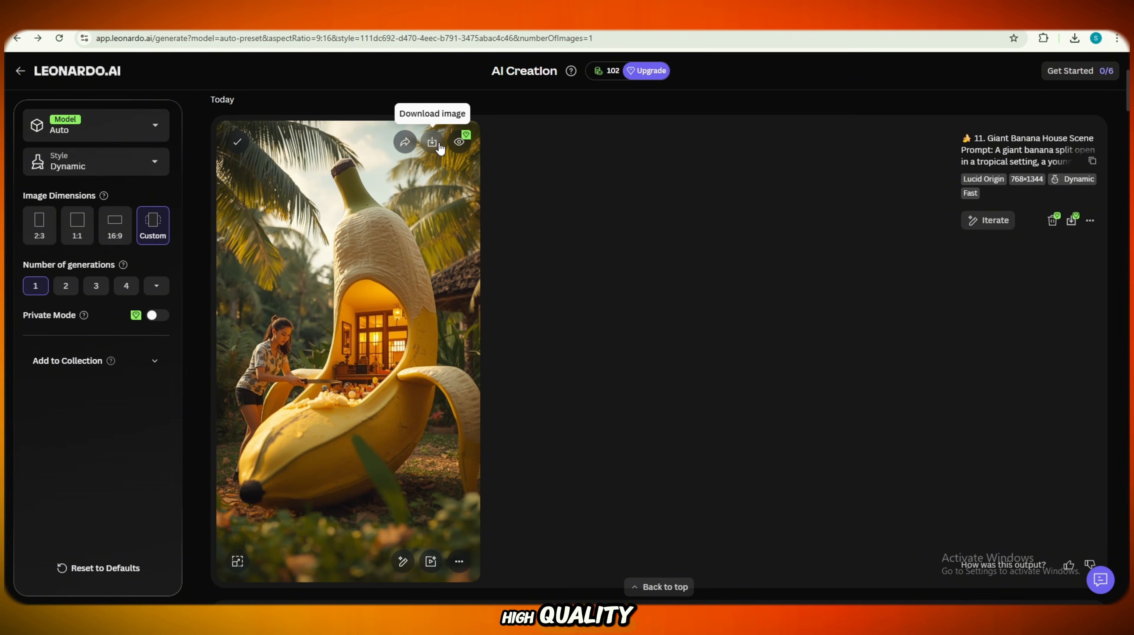
Step: Download the generated banana, strawberry, pineapple, apple and eggplant house images from the generation feed
scroll(445, 293, "down", 10)
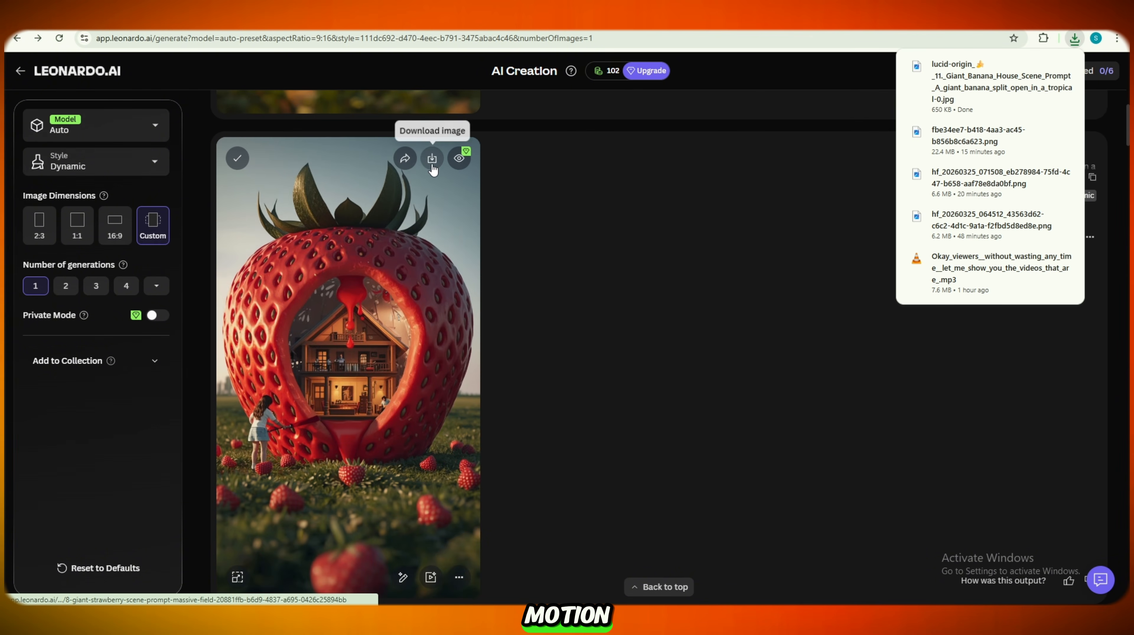
left_click(432, 159)
scroll(436, 179, "down", 20)
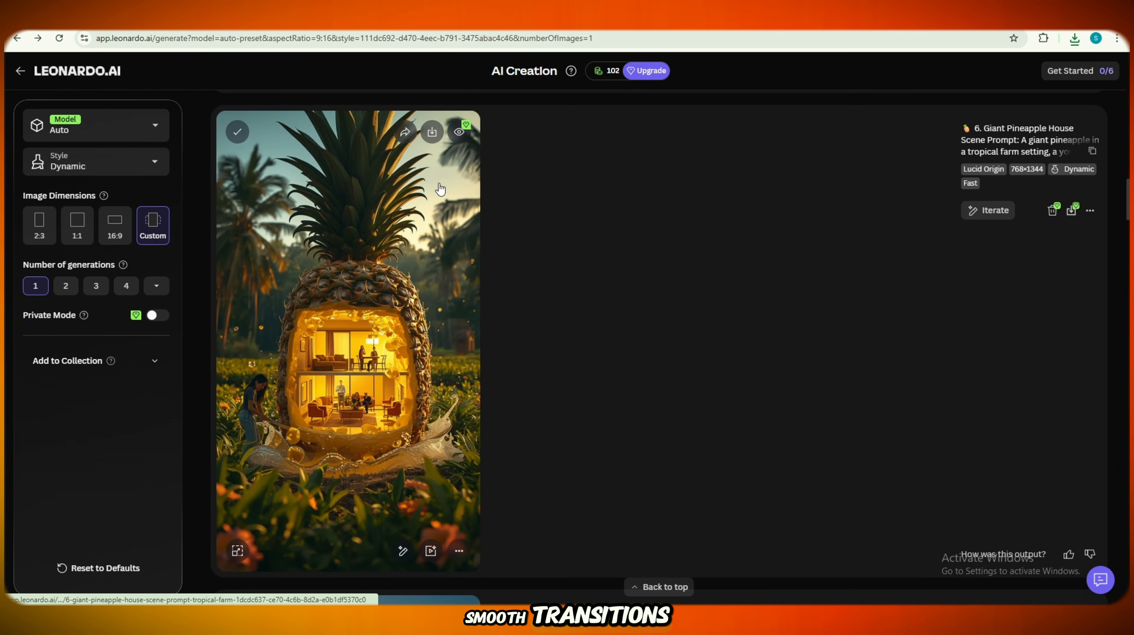
scroll(459, 379, "down", 10)
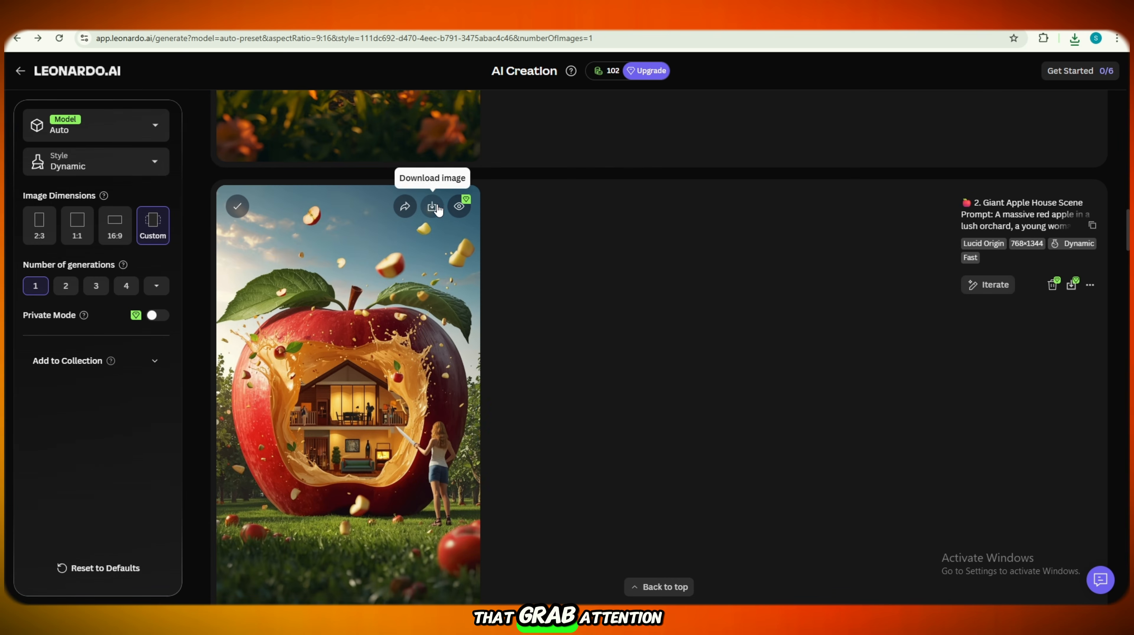
left_click(433, 206)
scroll(419, 294, "down", 8)
left_click(432, 276)
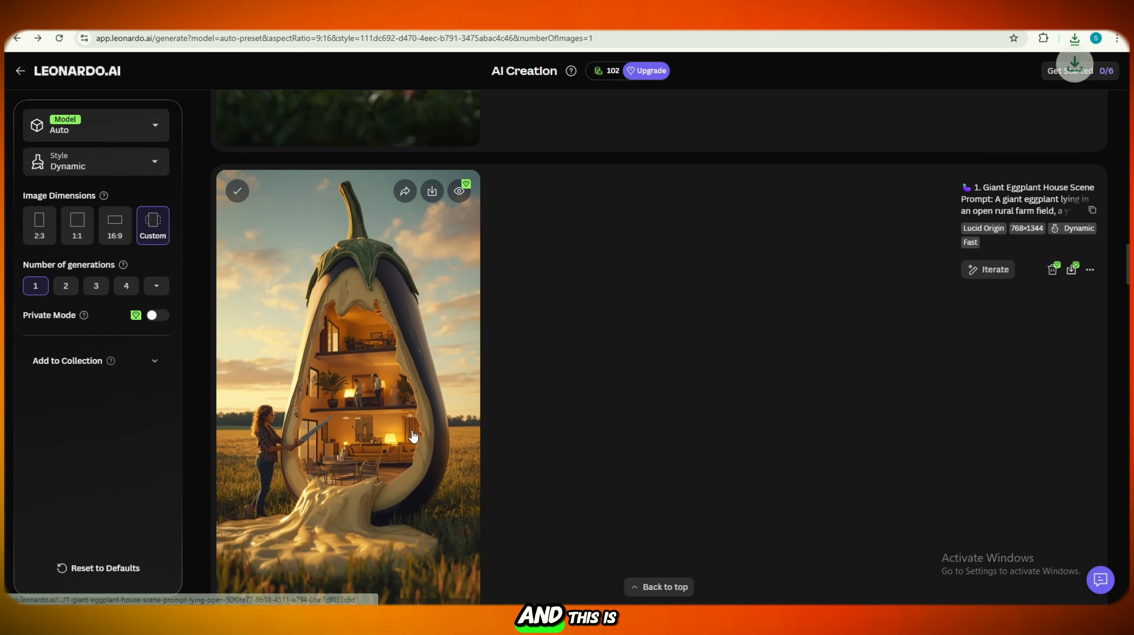
scroll(414, 378, "up", 20)
scroll(407, 458, "up", 15)
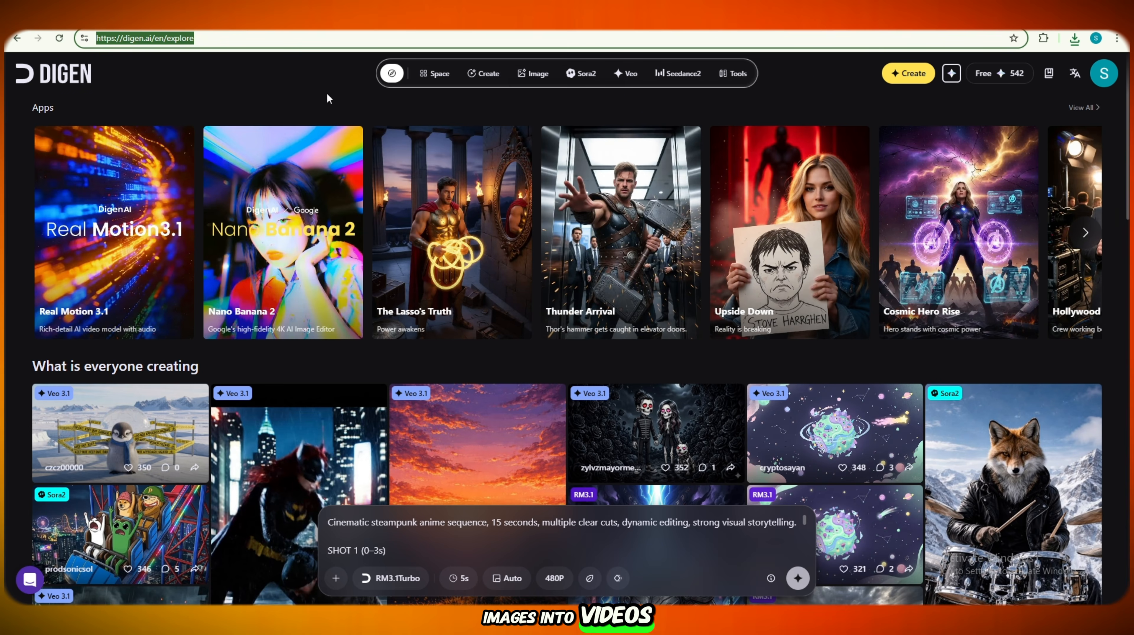
Step: Switch to Digen AI, open video creation and upload the downloaded giant eggplant house image as the source image
middle_click(1115, 310)
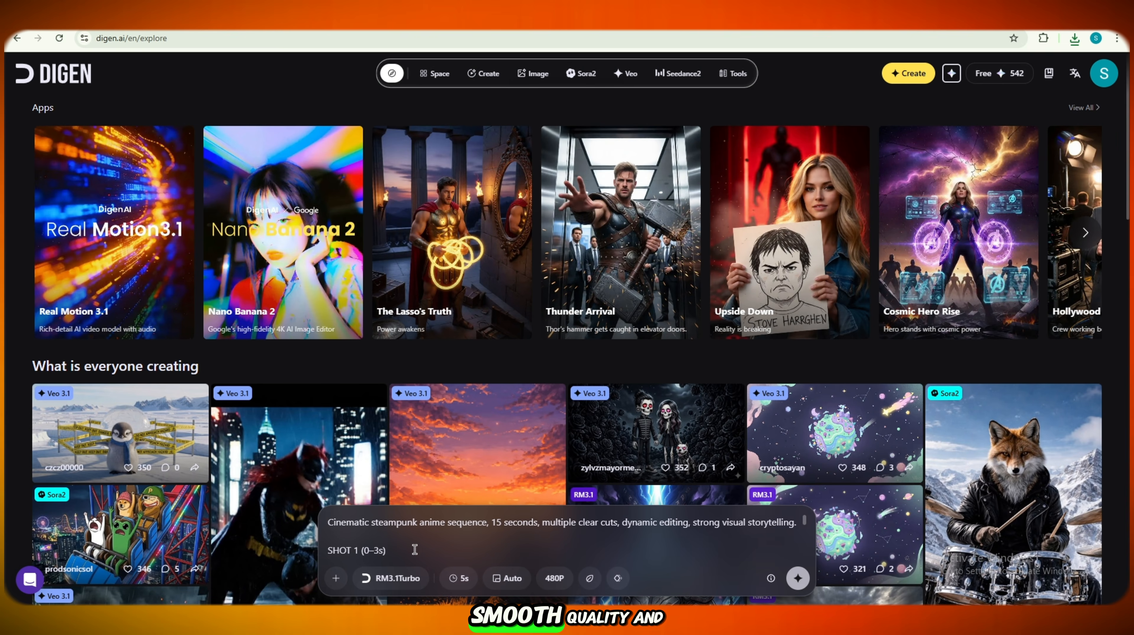
left_click(482, 78)
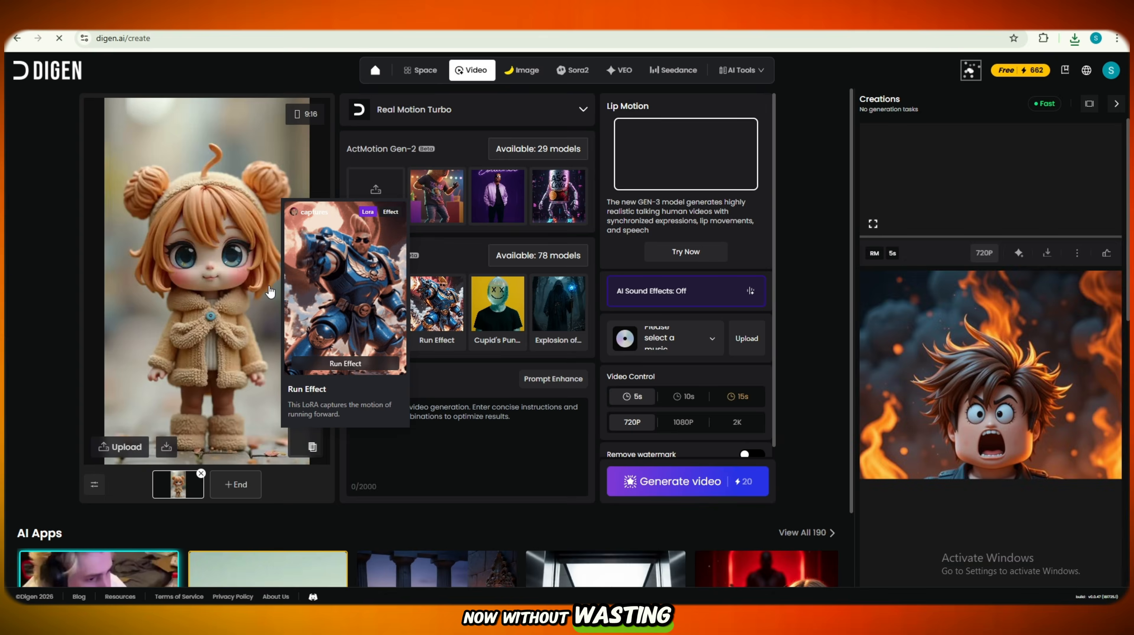
left_click(187, 265)
left_click(354, 412)
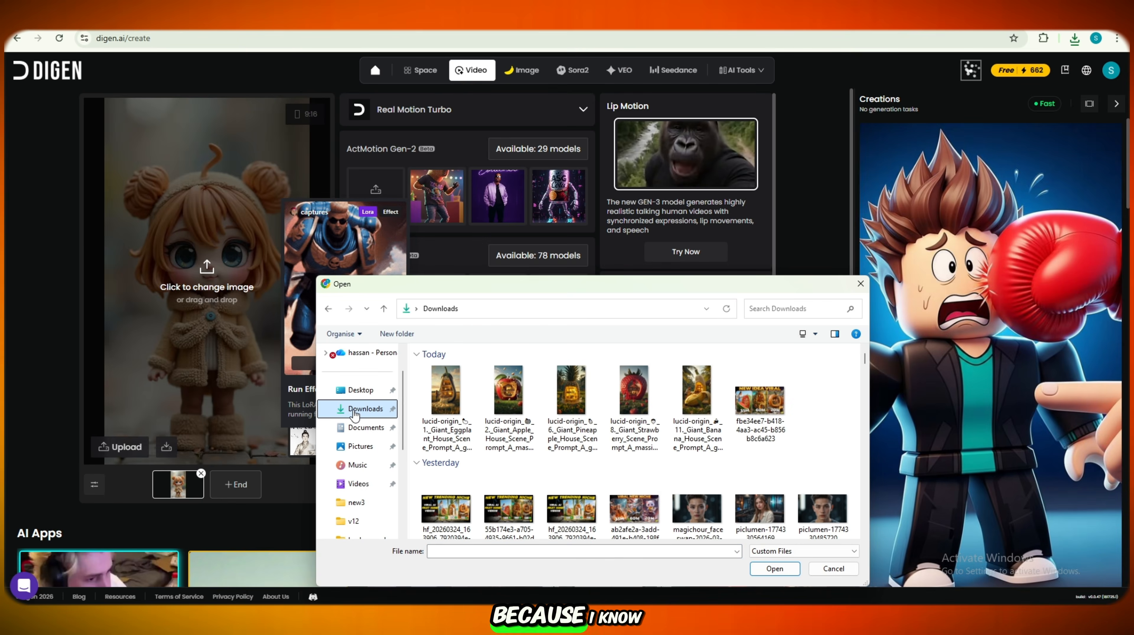
left_click(445, 400)
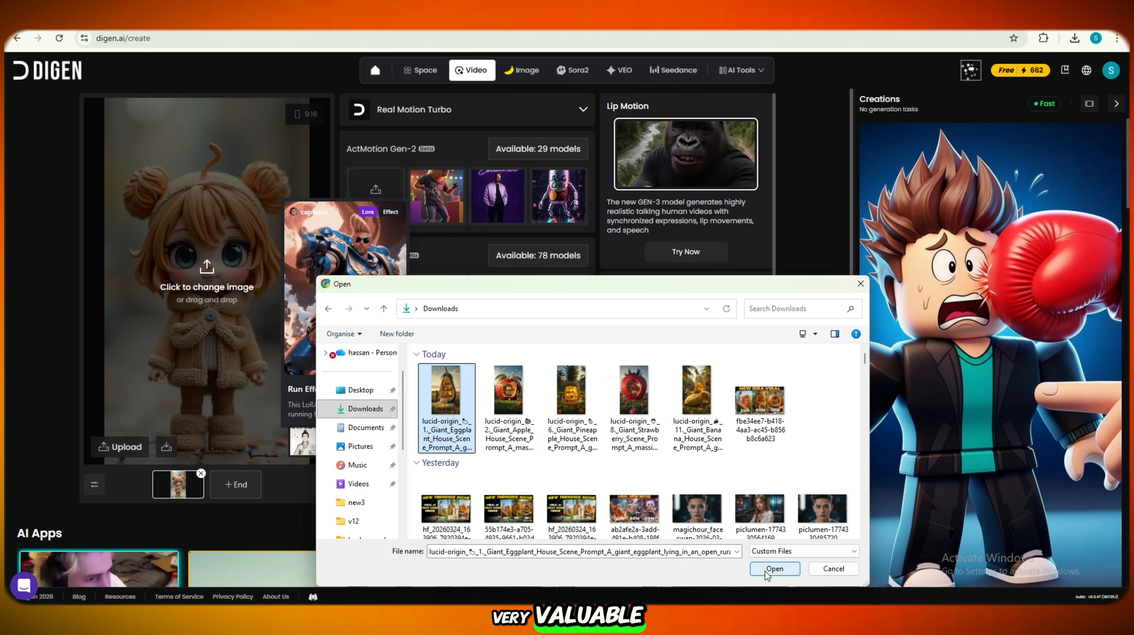
left_click(775, 569)
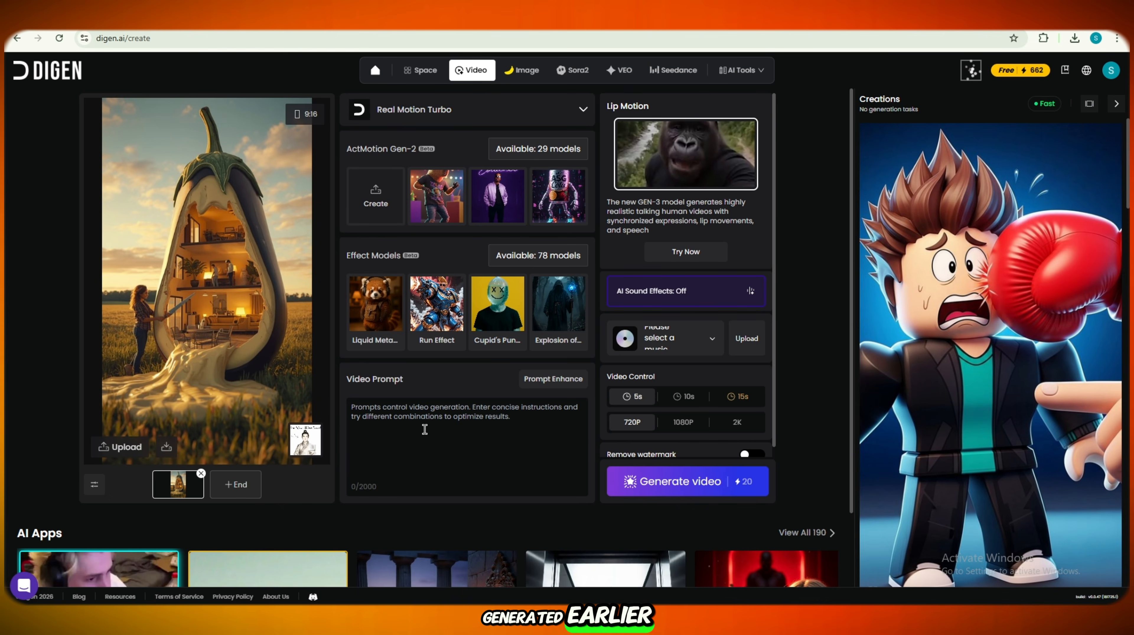
Step: Paste the video prompt about a woman cutting open a giant eggplant in a rural field, and generate the video
right_click(425, 430)
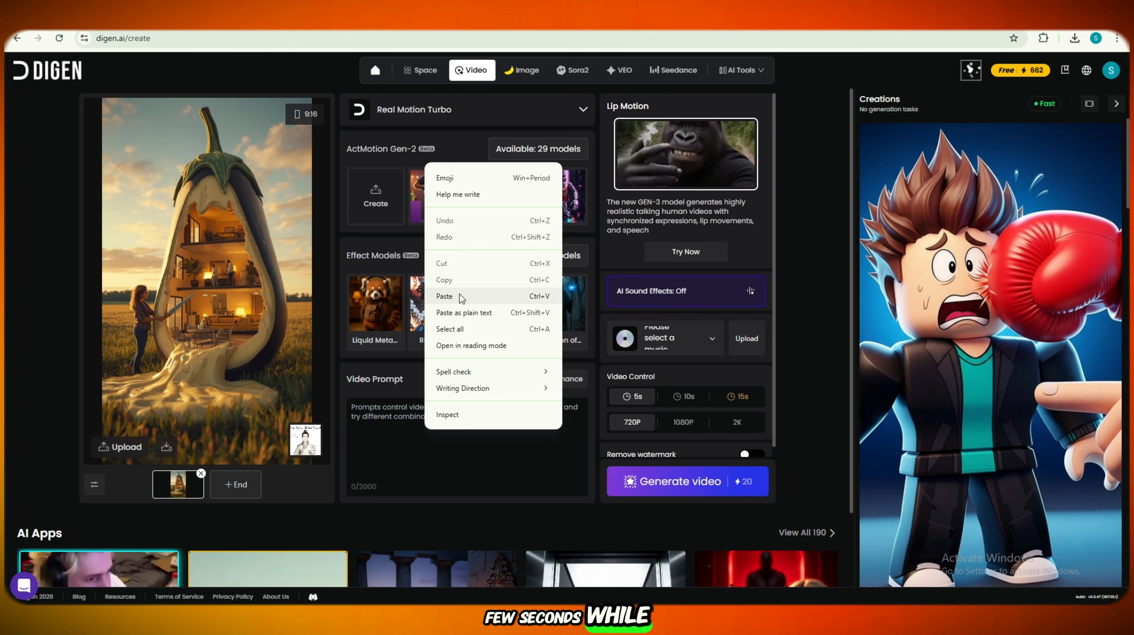
left_click(466, 312)
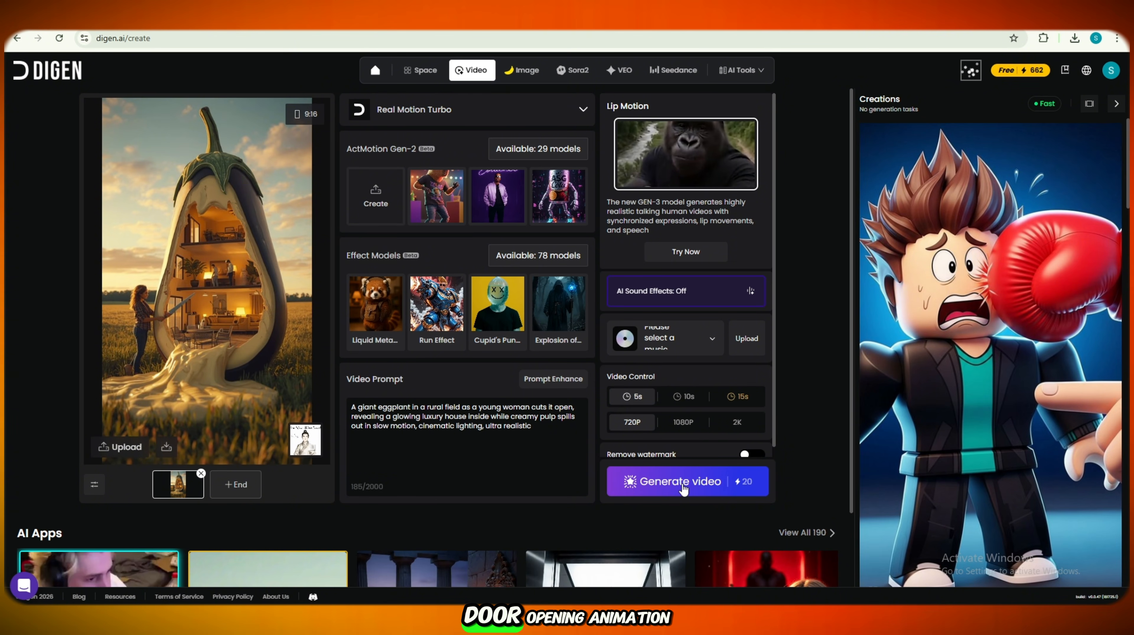
left_click(683, 489)
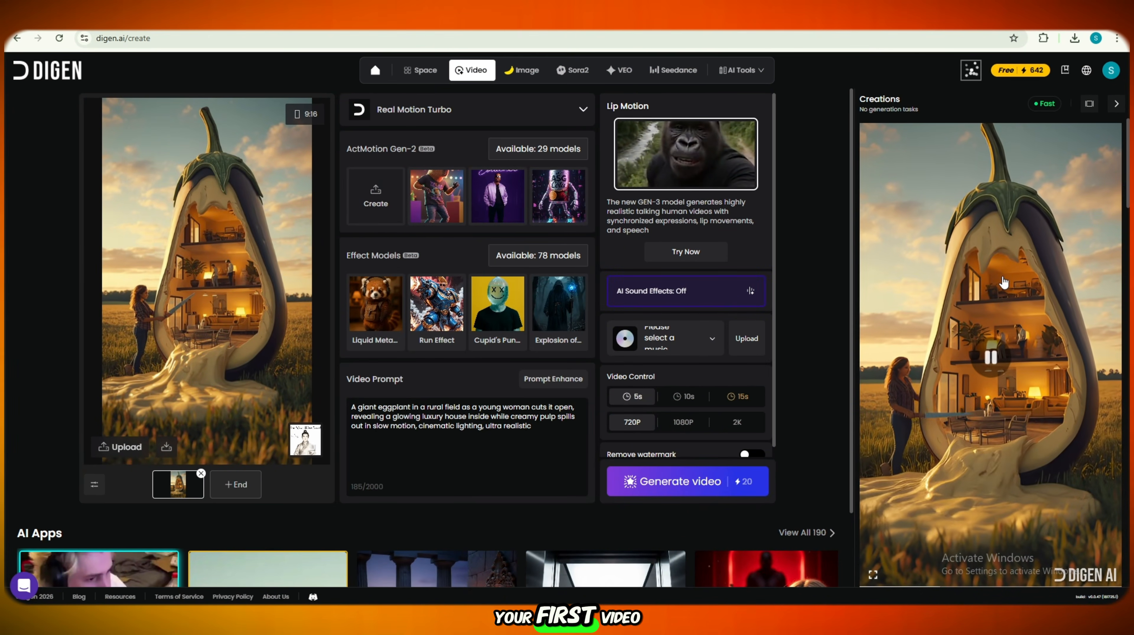
Step: Open and download the eggplant video, and generate a video from the banana house image with its split-open prompt
left_click(977, 421)
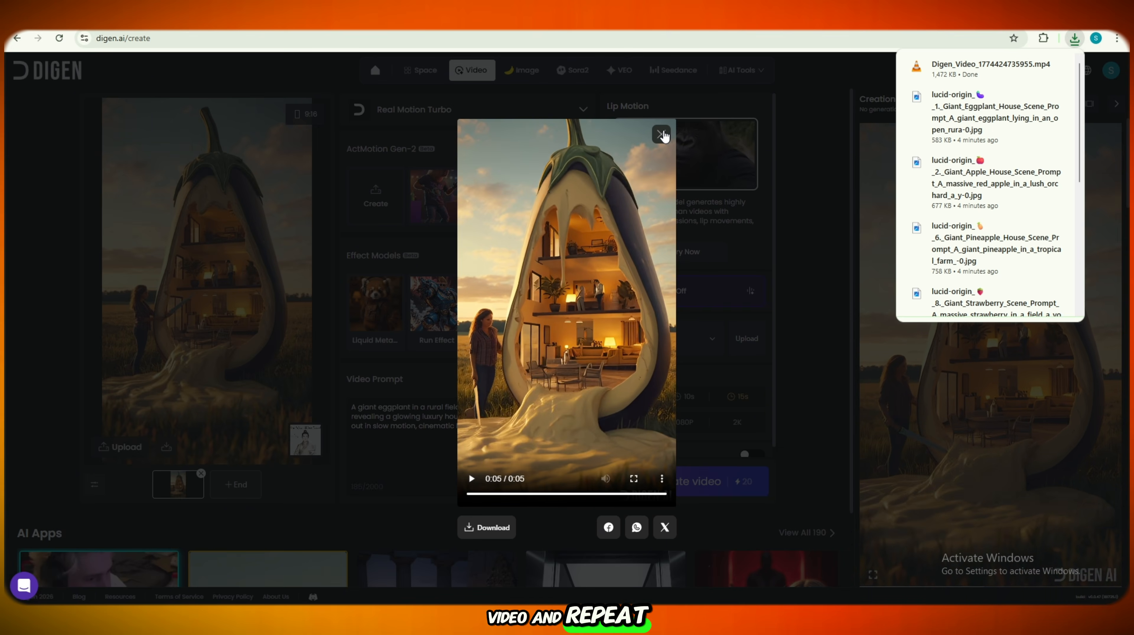
left_click(661, 134)
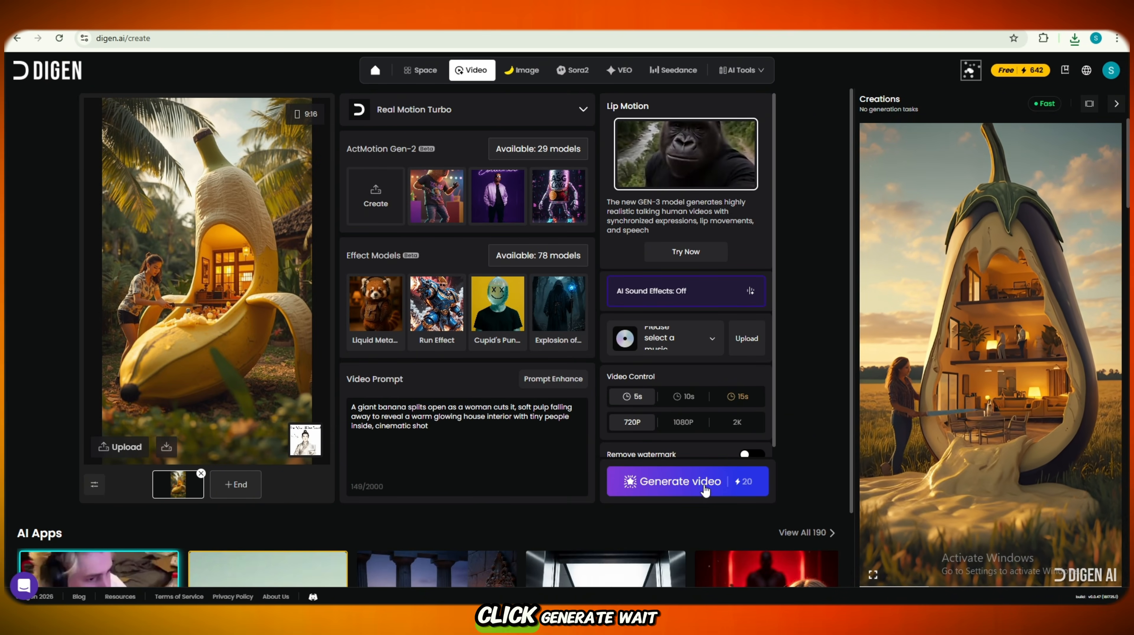
left_click(704, 490)
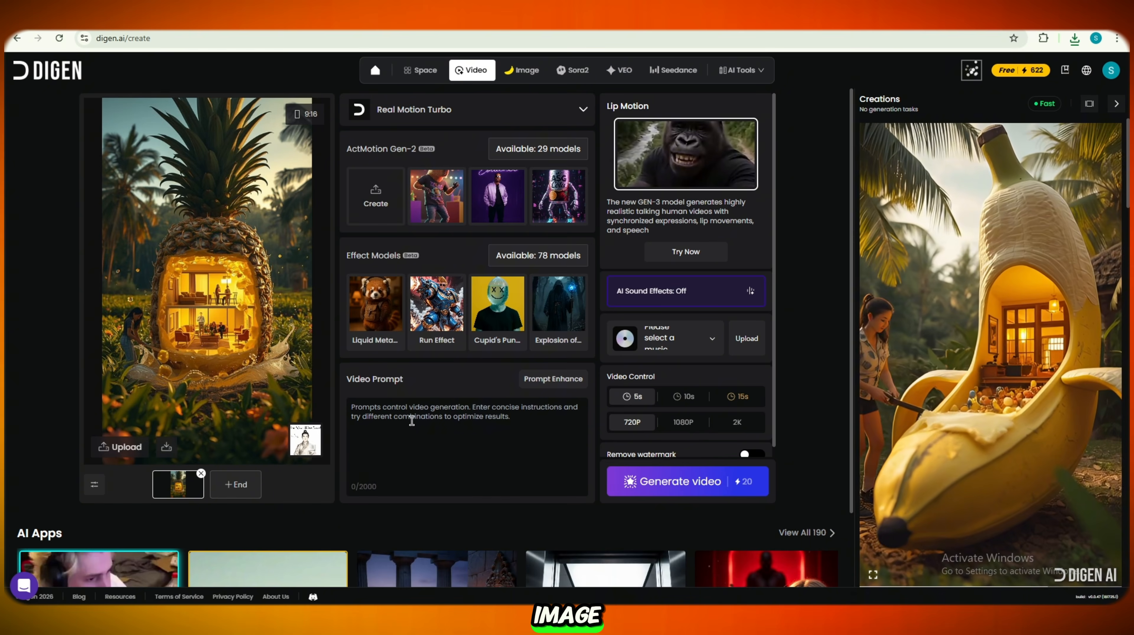
Step: Paste the tropical farm prompt for the uploaded pineapple house image, generate the video and play it
right_click(414, 418)
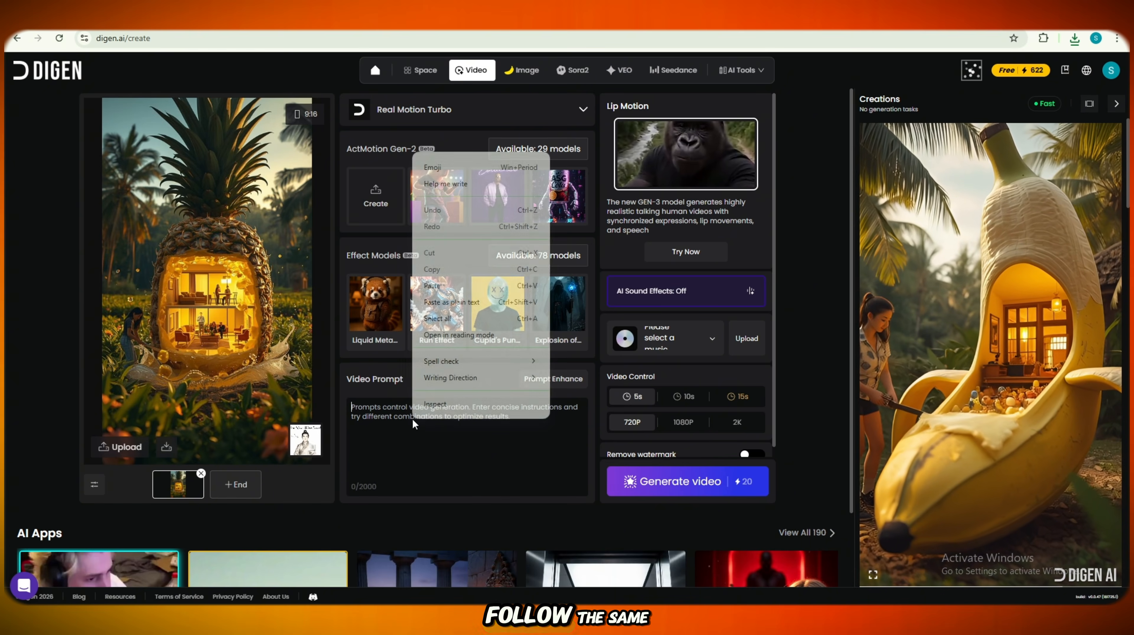
left_click(457, 285)
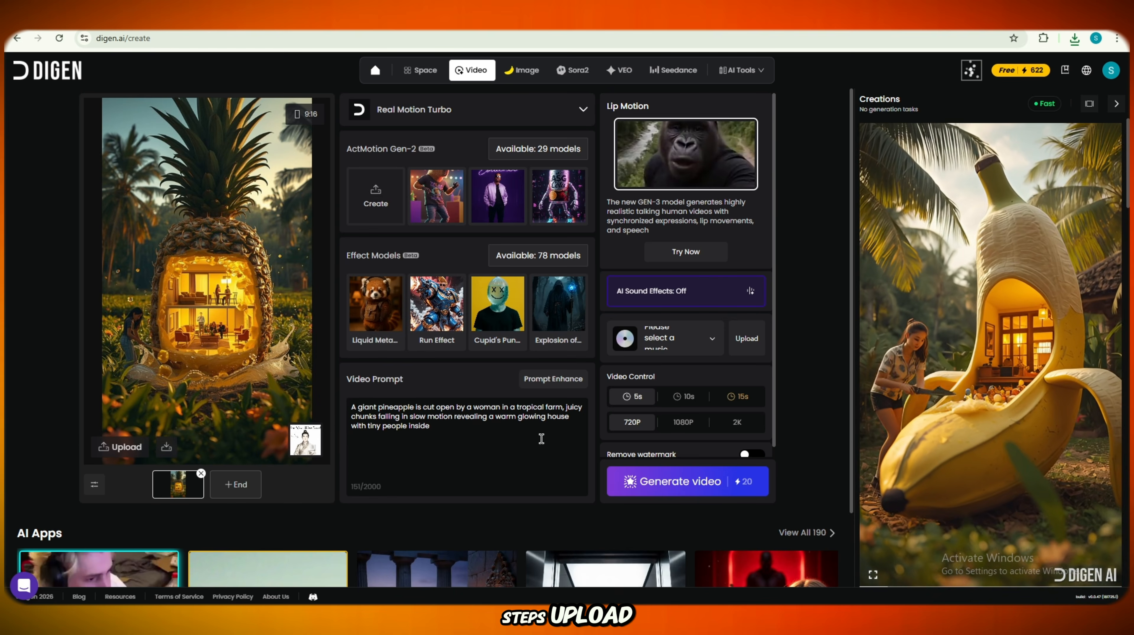
left_click(696, 486)
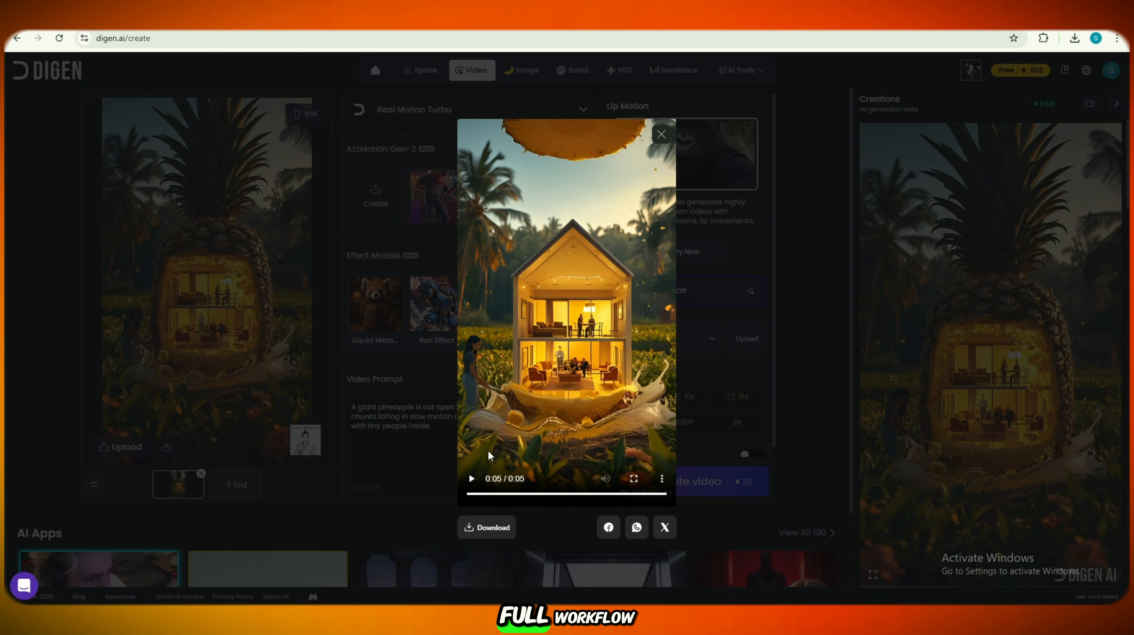
left_click(472, 479)
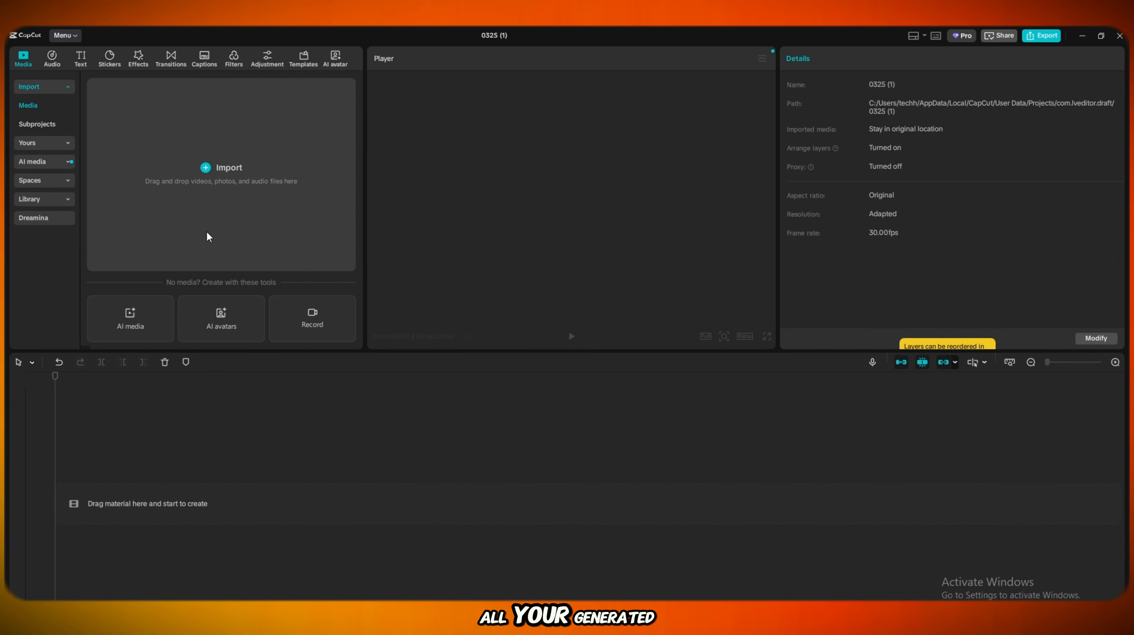
Step: Switch to CapCut and import the three Digen videos onto the timeline in the order pineapple, banana, eggplant
left_click(211, 246)
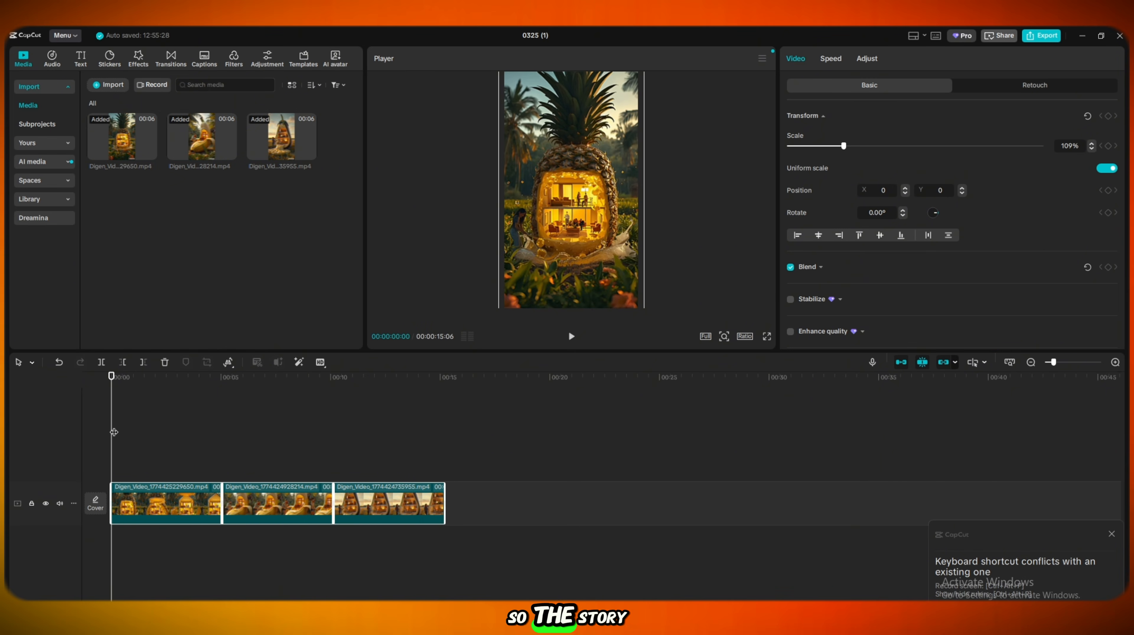
Step: Scrub through the assembled fruit house sequence to its end and export the final video
left_click_drag(114, 433, 624, 526)
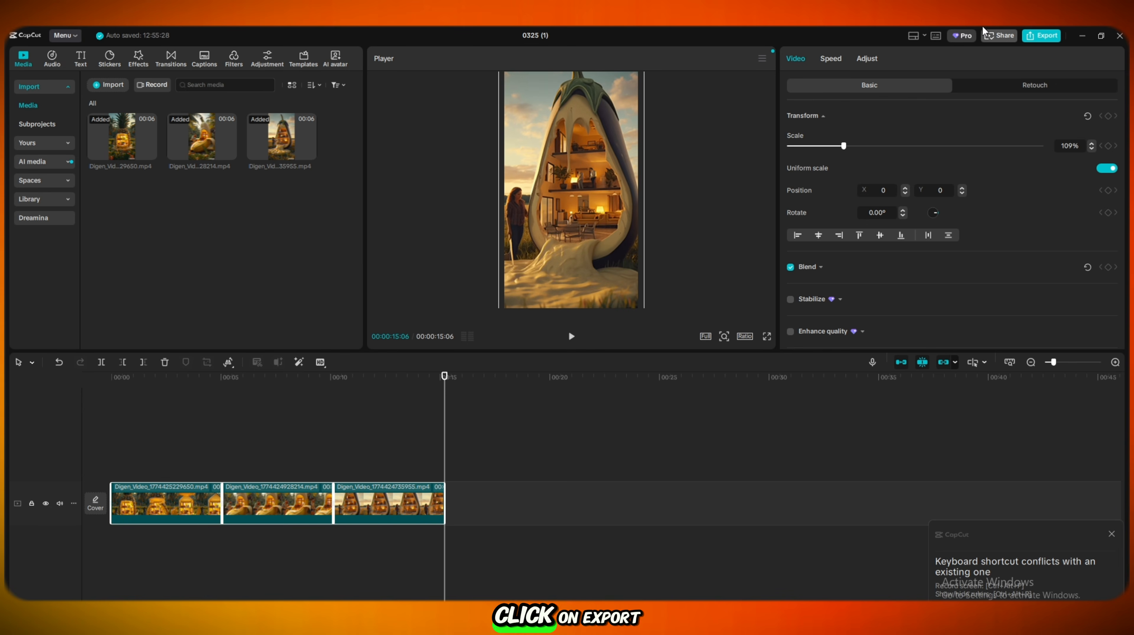
left_click(1042, 36)
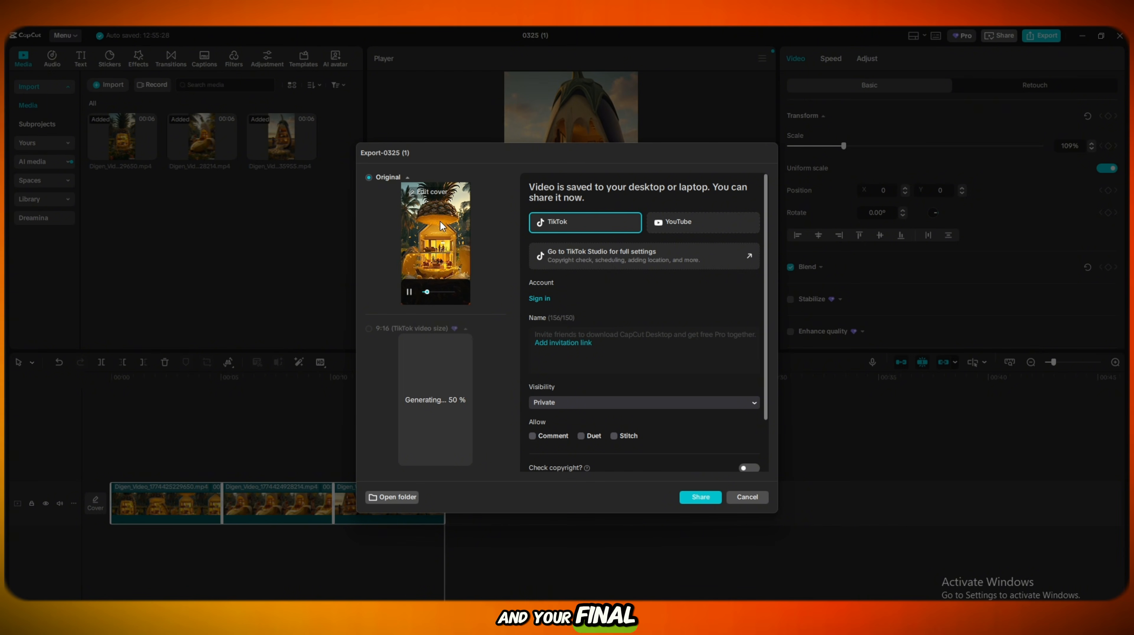